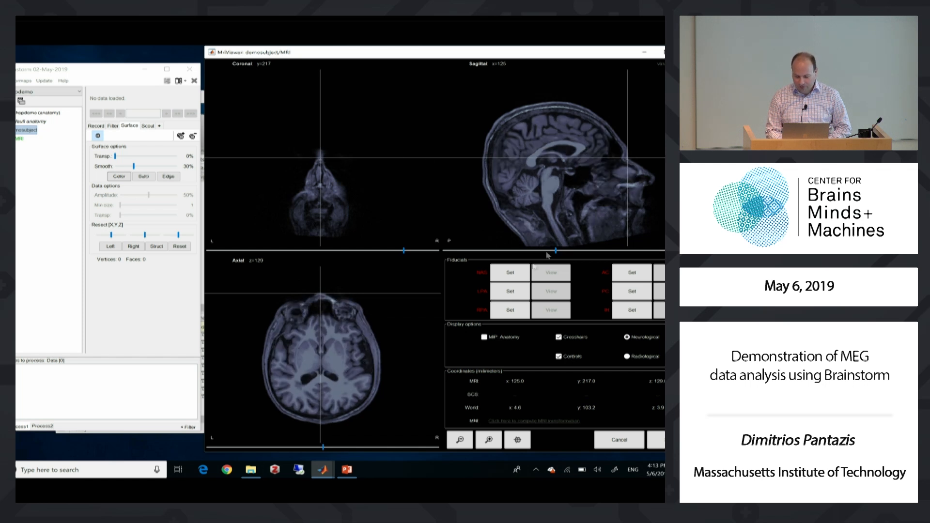
Set the nasion (NAS) fiducial at MRI coordinates 125, 217, 129 and consult the Fiducial points slide in PowerPoint
{"action": "left_click", "coordinate": [503, 276]}
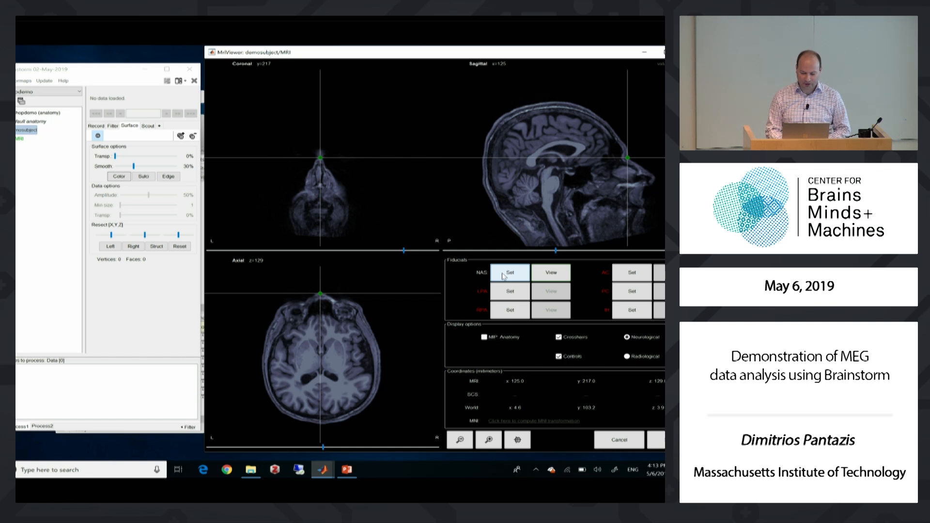
{"action": "left_click", "coordinate": [353, 468]}
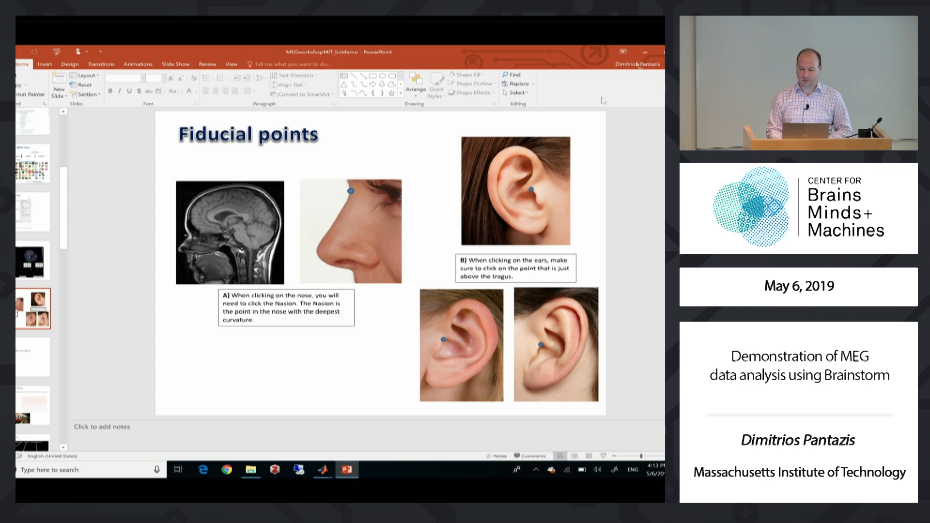
{"action": "left_click", "coordinate": [644, 52]}
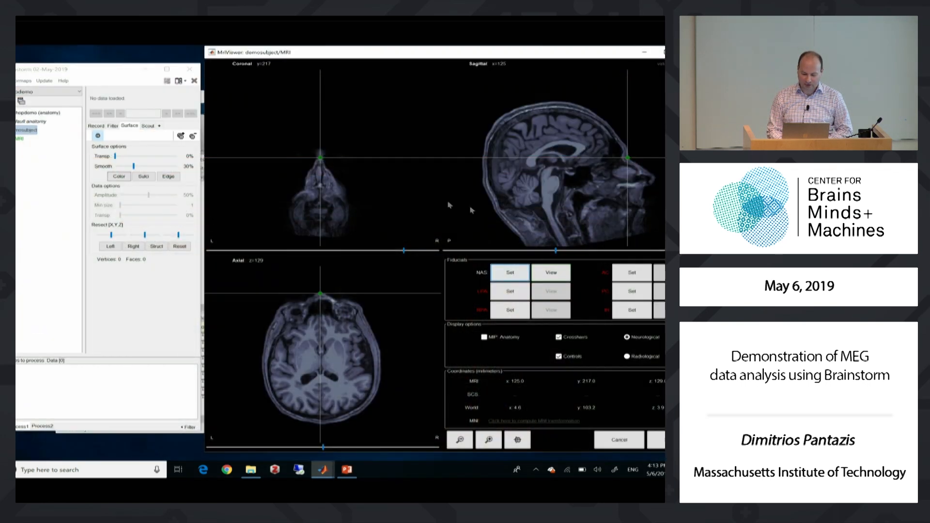
Locate the point just above the left ear's tragus and set the LPA fiducial there, at MRI coordinates 49, 134, 75
{"action": "left_click", "coordinate": [276, 171]}
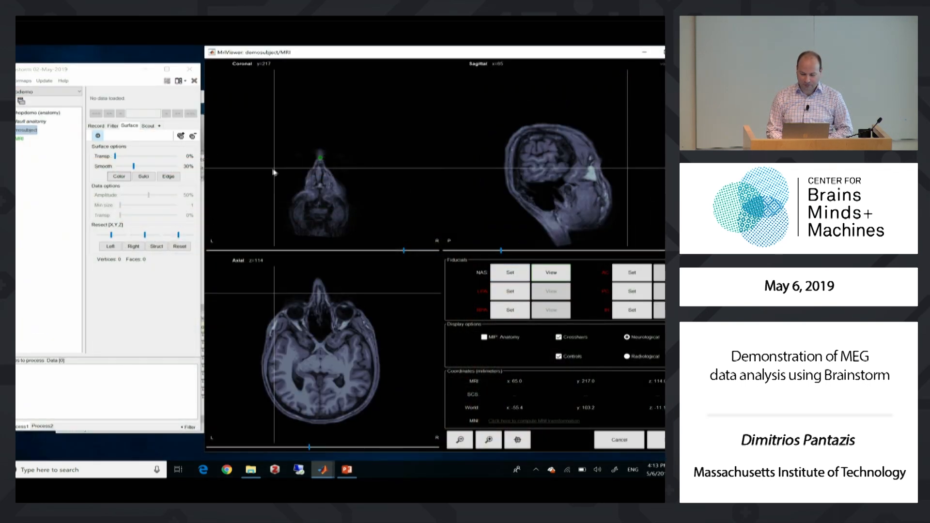
{"action": "left_click", "coordinate": [259, 164]}
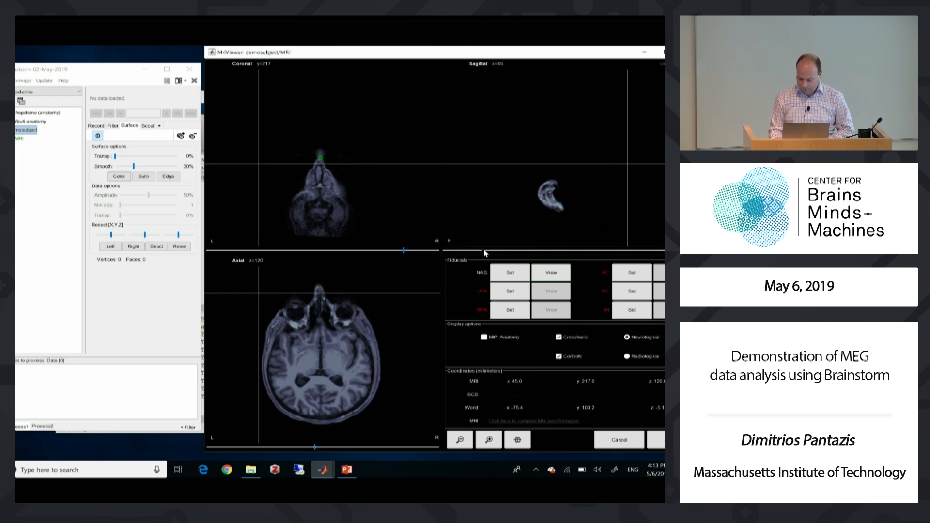
{"action": "key", "text": "Right"}
{"action": "key", "text": "Right"}
{"action": "key", "text": "Right"}
{"action": "key", "text": "Right"}
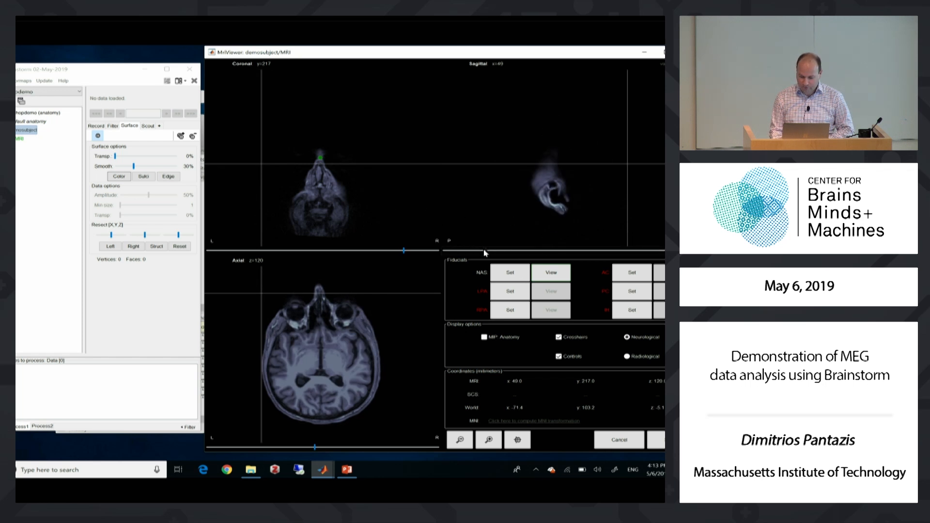
{"action": "key", "text": "Left"}
{"action": "key", "text": "Right"}
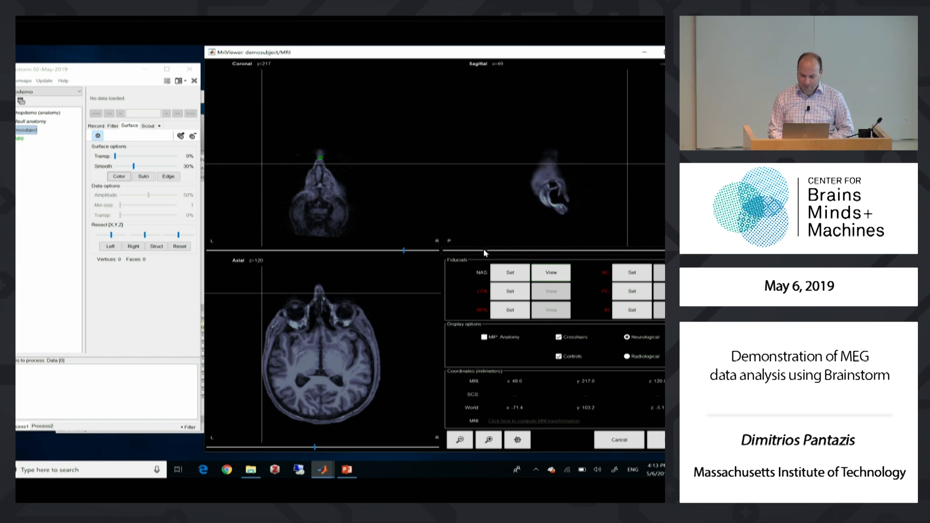
{"action": "left_click", "coordinate": [564, 198]}
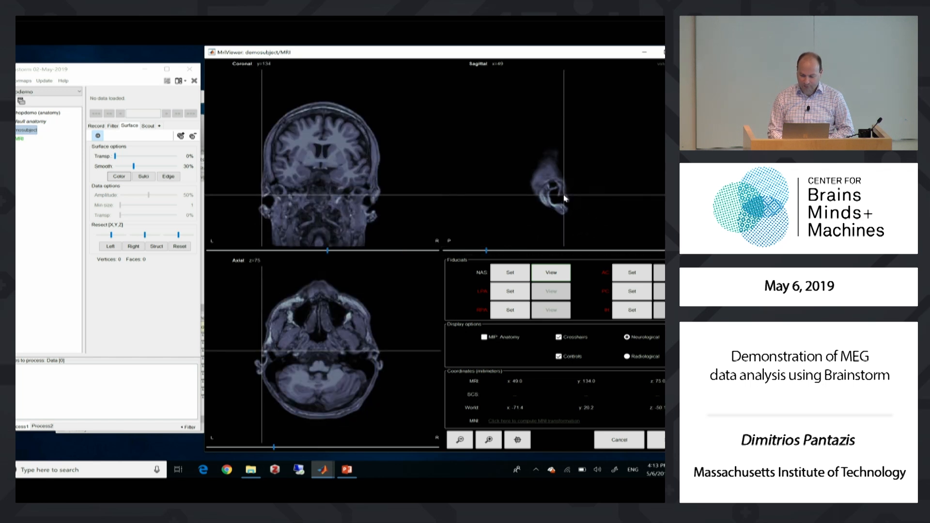
{"action": "left_click", "coordinate": [496, 292]}
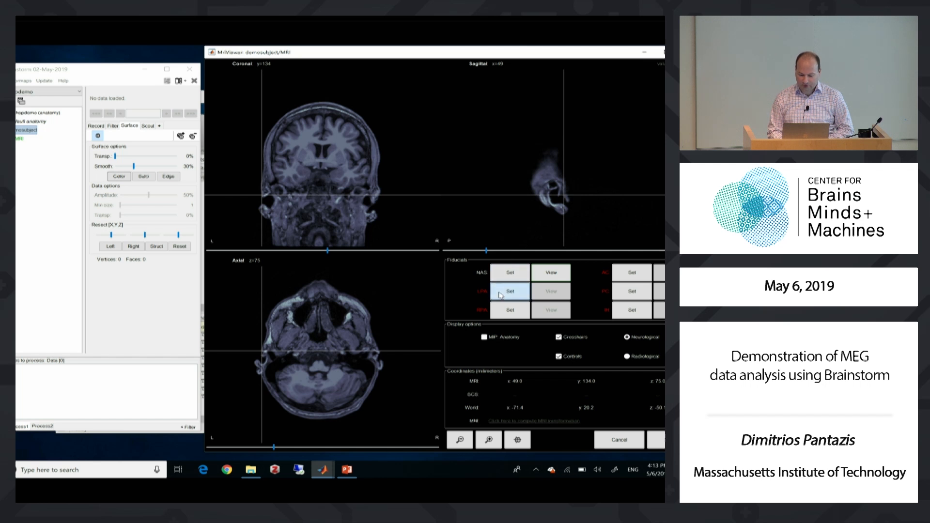
Locate the point just above the right ear's tragus and set the RPA fiducial there, at MRI coordinates 198, 136, 69
{"action": "left_click", "coordinate": [378, 210]}
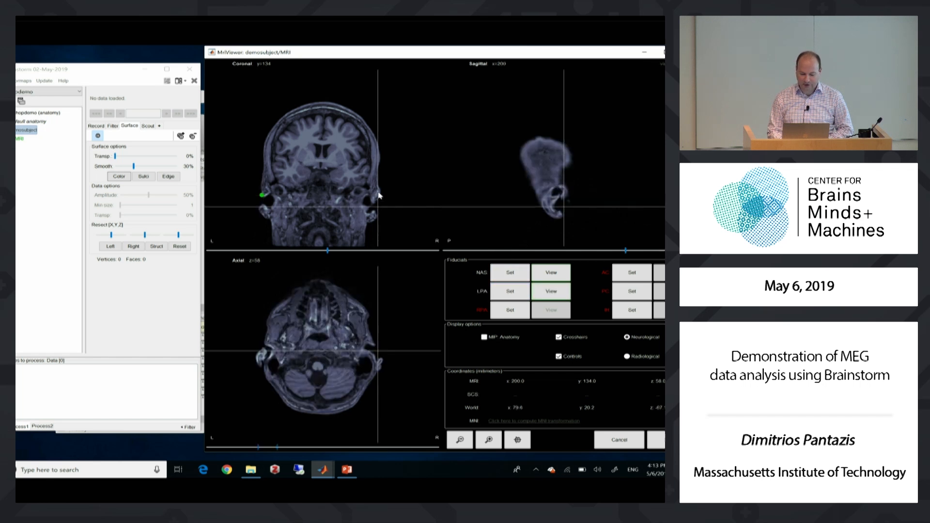
{"action": "left_click", "coordinate": [378, 192]}
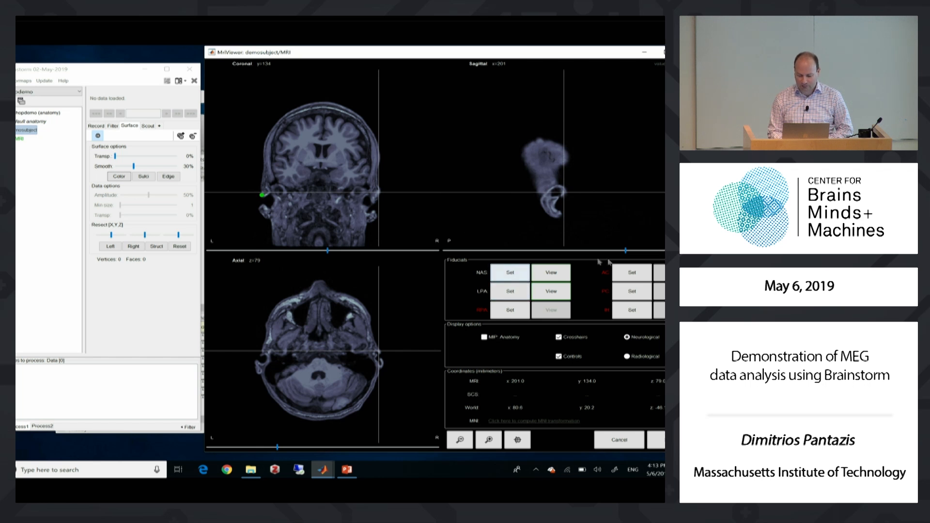
{"action": "left_click", "coordinate": [625, 250]}
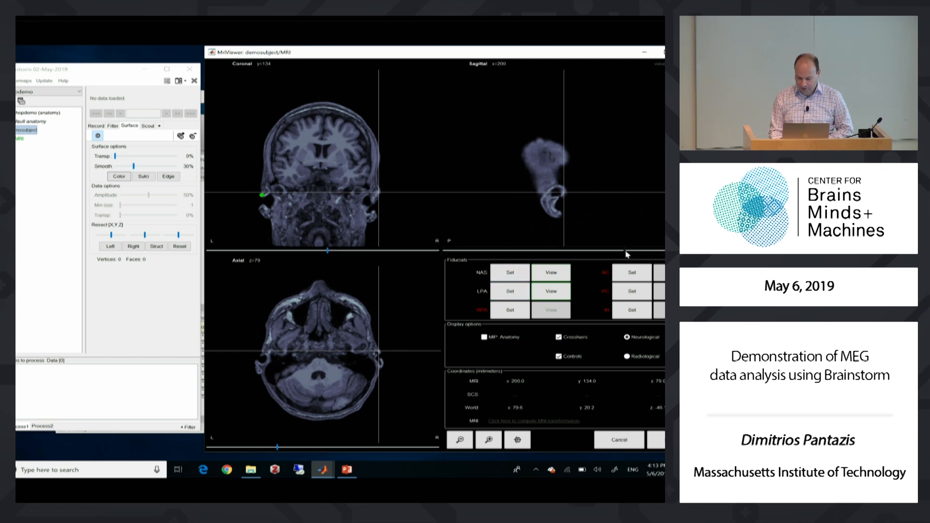
{"action": "key", "text": "Left"}
{"action": "key", "text": "Left"}
{"action": "key", "text": "Left"}
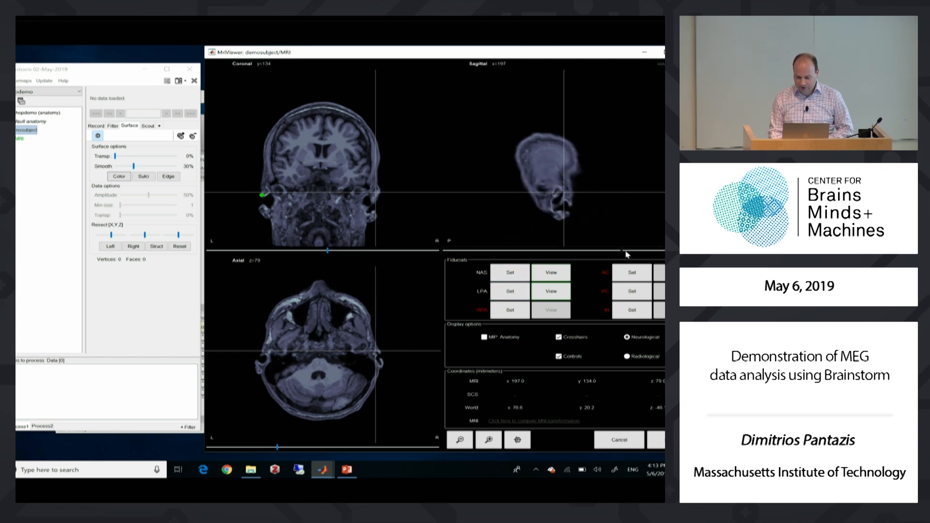
{"action": "key", "text": "Left"}
{"action": "key", "text": "Right"}
{"action": "key", "text": "Right"}
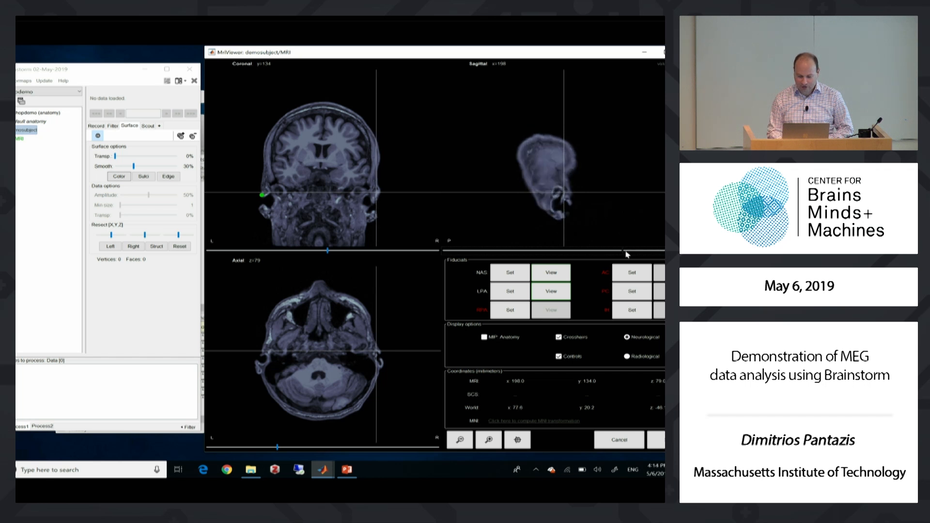
{"action": "left_click", "coordinate": [565, 199]}
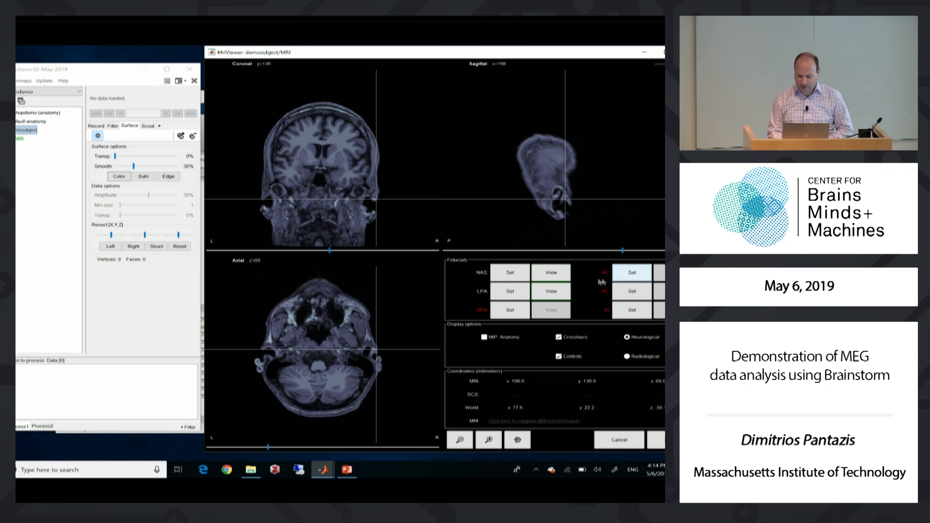
{"action": "left_click", "coordinate": [504, 313]}
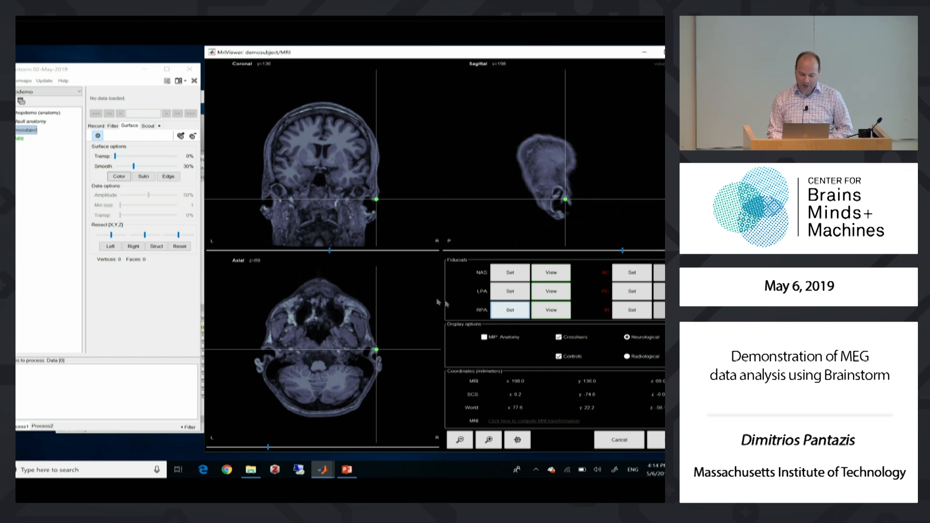
Locate the anterior commissure in the axial slices and set the AC fiducial at MRI coordinates 126, 133, 124
{"action": "left_click", "coordinate": [331, 171]}
{"action": "left_click", "coordinate": [326, 172]}
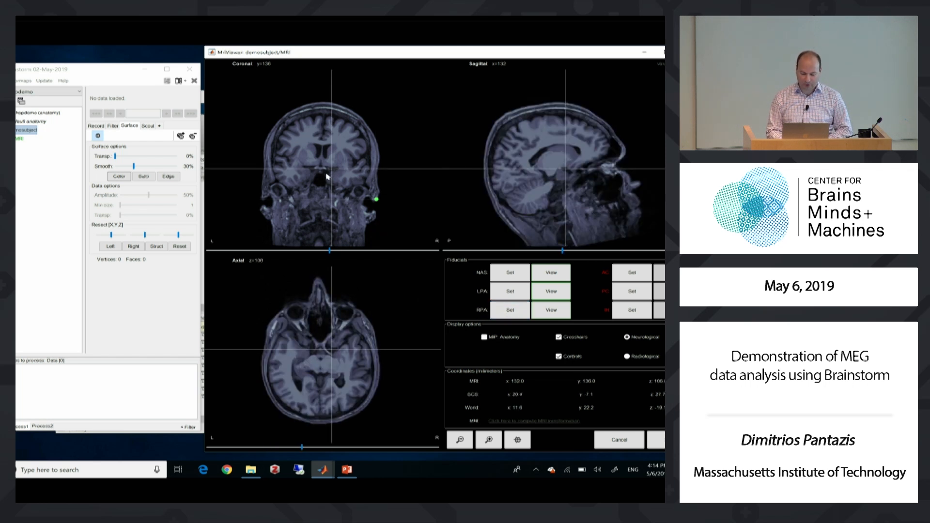
{"action": "left_click", "coordinate": [327, 171]}
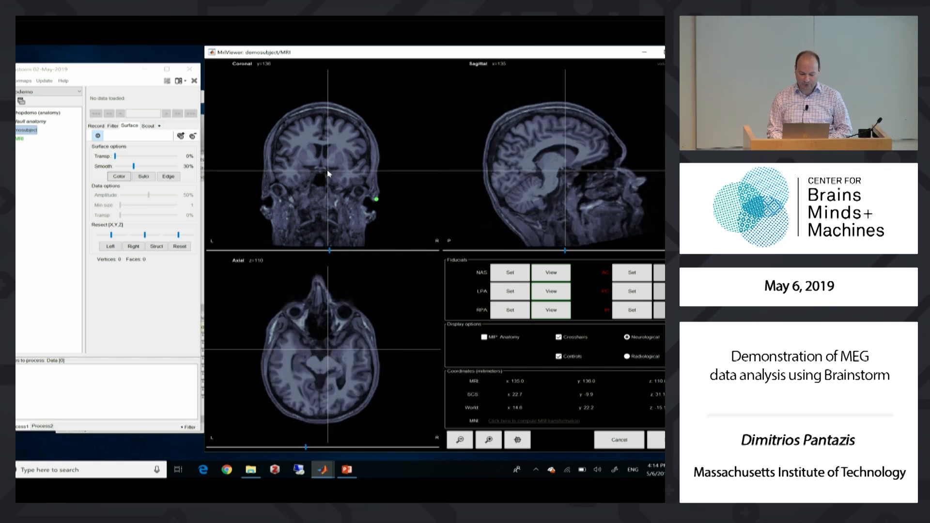
{"action": "left_click", "coordinate": [328, 158]}
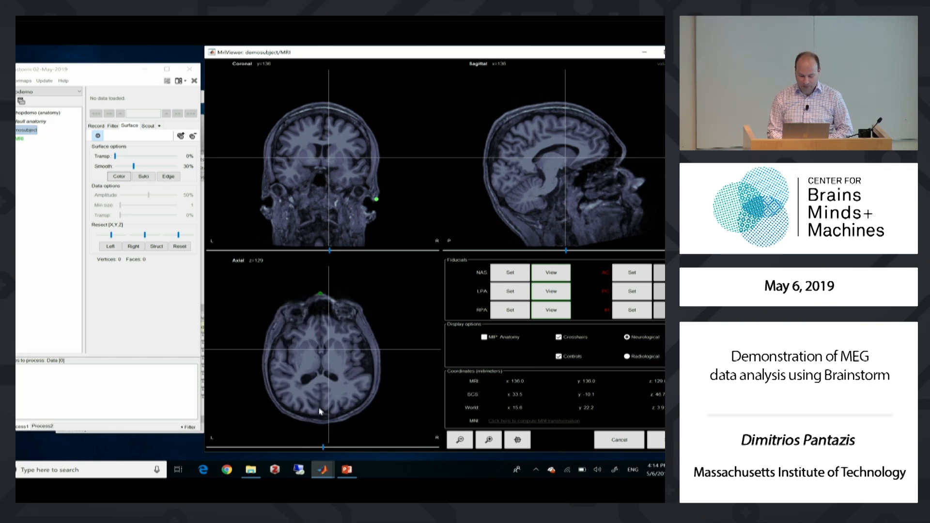
{"action": "left_click_drag", "start_coordinate": [323, 447], "coordinate": [301, 450]}
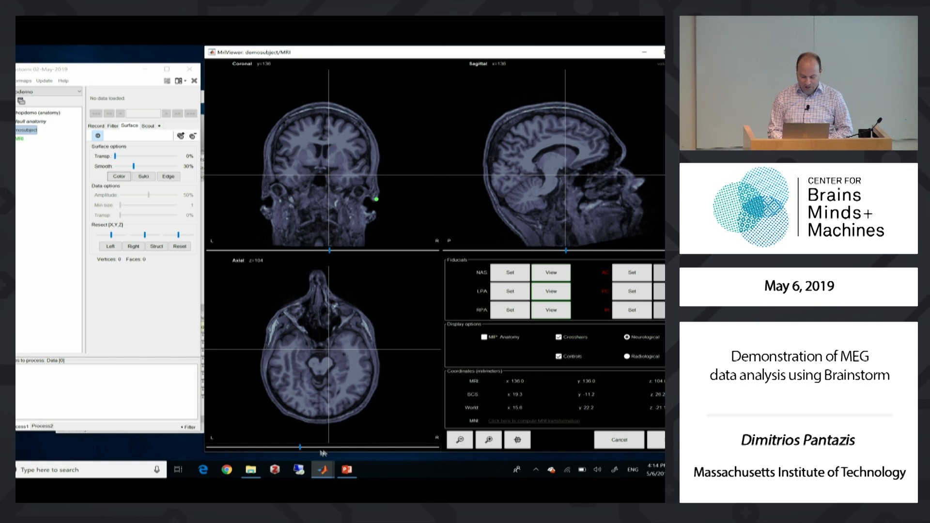
{"action": "left_click_drag", "start_coordinate": [302, 450], "coordinate": [328, 449]}
{"action": "scroll", "coordinate": [328, 452], "scroll_direction": "up", "scroll_amount": 7}
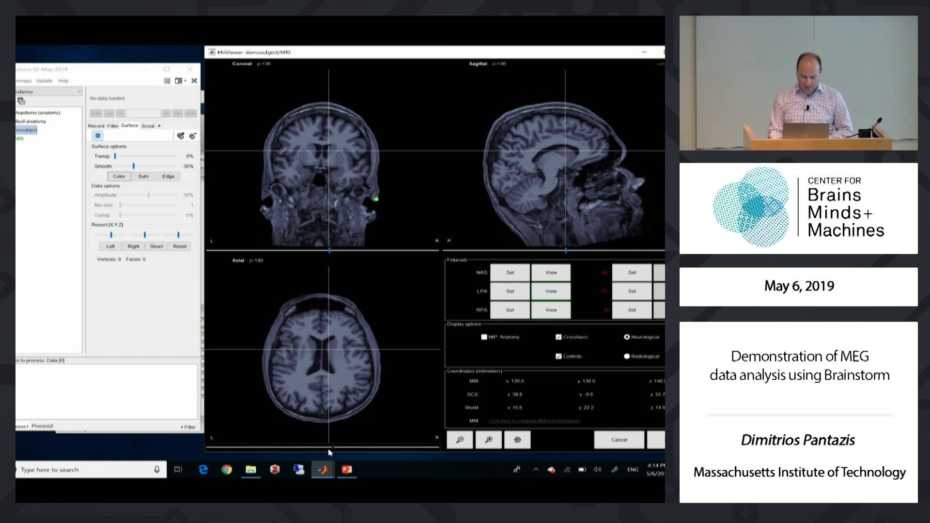
{"action": "scroll", "coordinate": [329, 452], "scroll_direction": "up", "scroll_amount": 7}
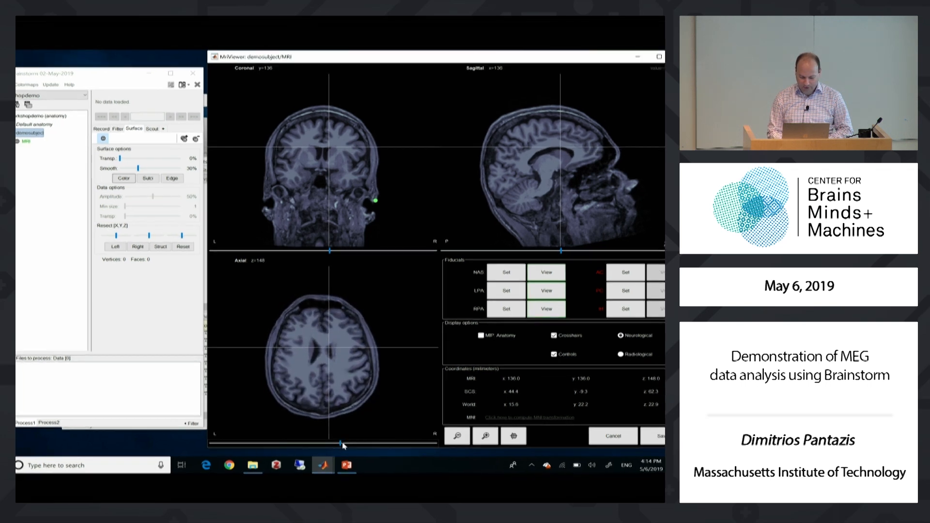
{"action": "scroll", "coordinate": [342, 435], "scroll_direction": "down", "scroll_amount": 9}
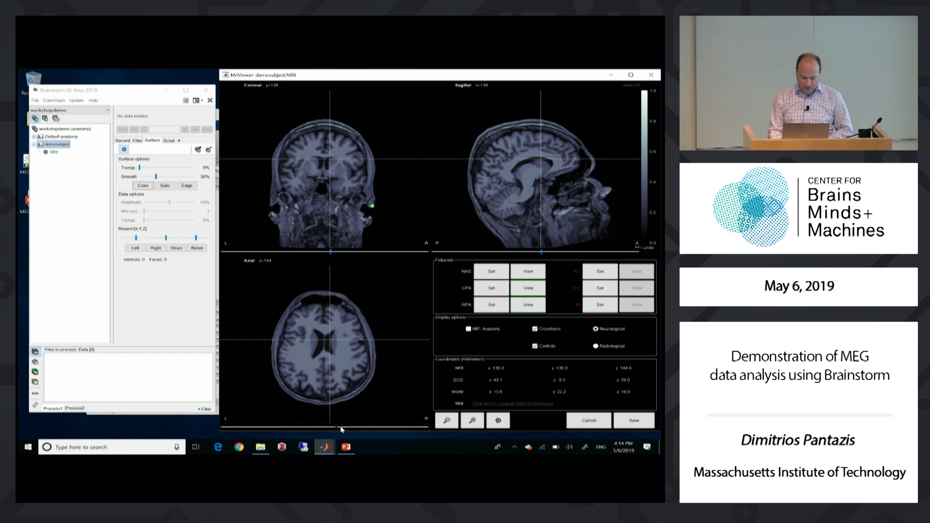
{"action": "scroll", "coordinate": [341, 429], "scroll_direction": "down", "scroll_amount": 11}
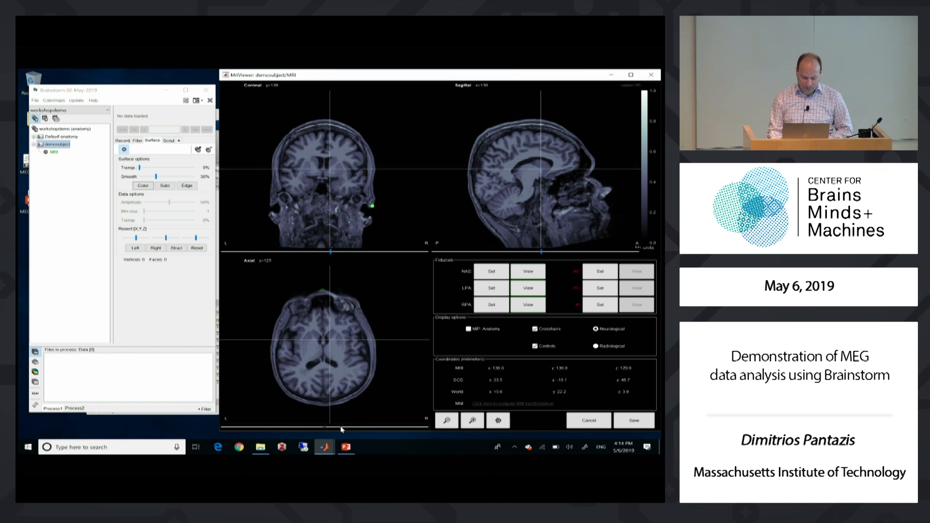
{"action": "scroll", "coordinate": [342, 429], "scroll_direction": "down", "scroll_amount": 5}
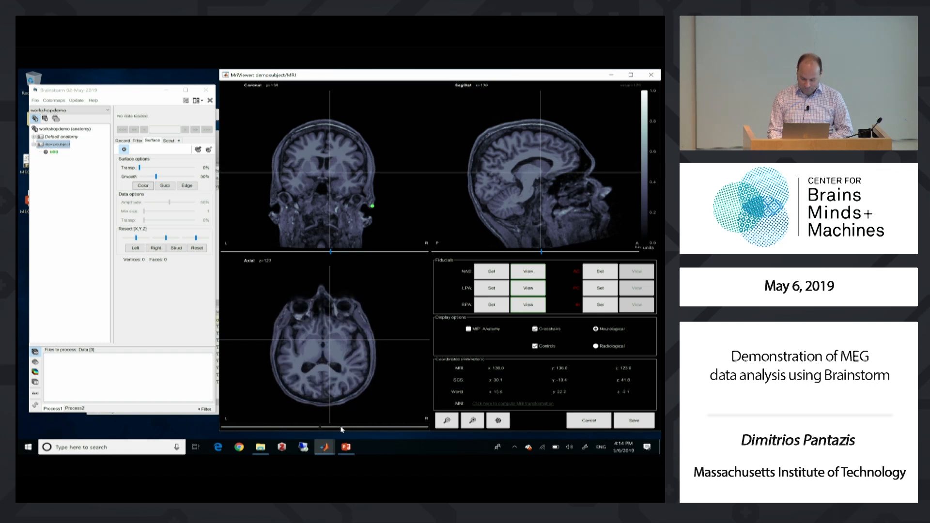
{"action": "scroll", "coordinate": [341, 429], "scroll_direction": "up", "scroll_amount": 1}
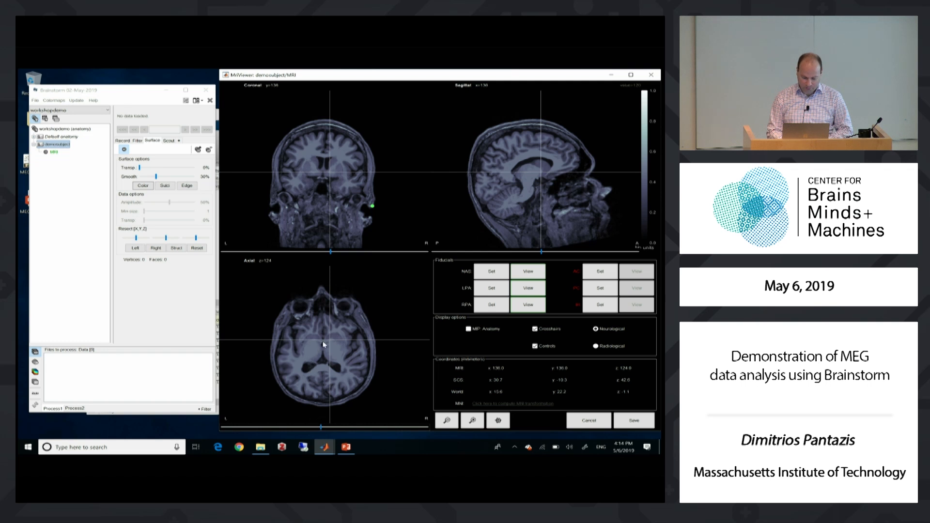
{"action": "left_click", "coordinate": [323, 341]}
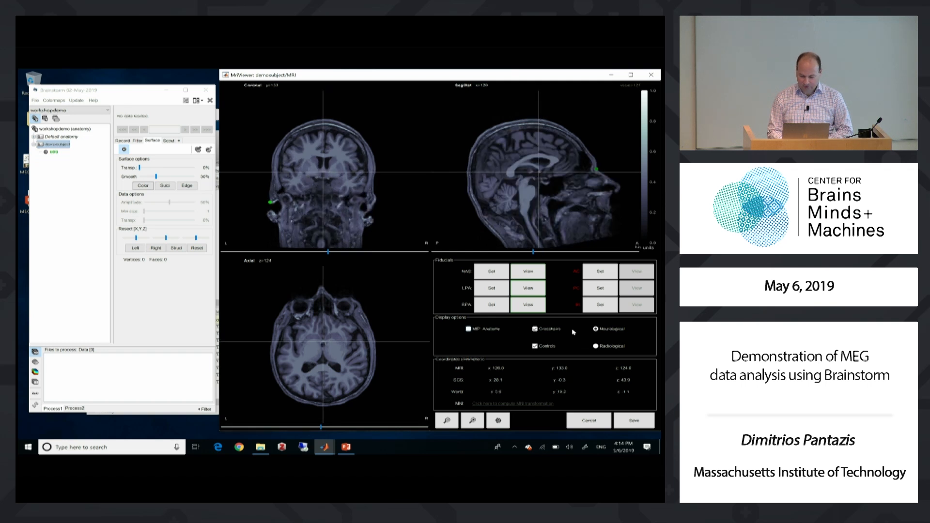
{"action": "left_click", "coordinate": [600, 271]}
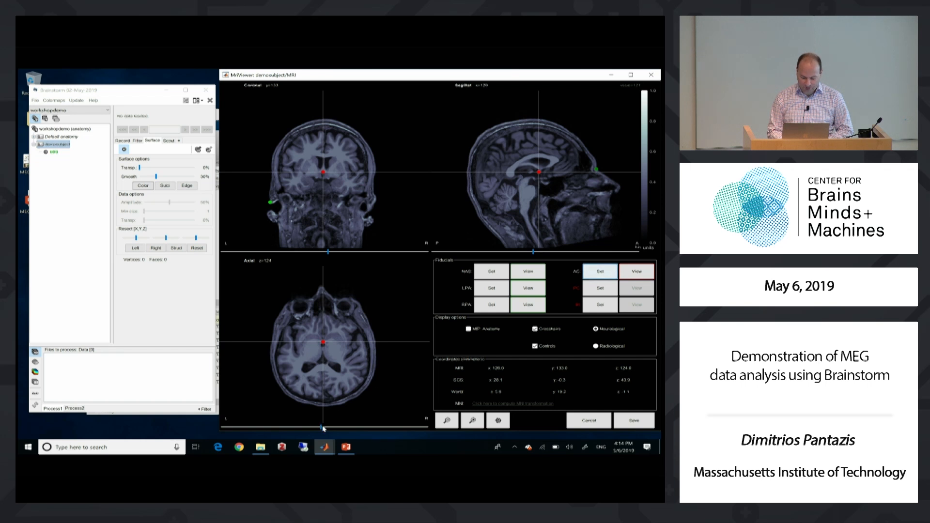
Locate the posterior commissure on axial slice z=117 and set the PC fiducial there on the midline
{"action": "left_click_drag", "start_coordinate": [322, 427], "coordinate": [322, 428]}
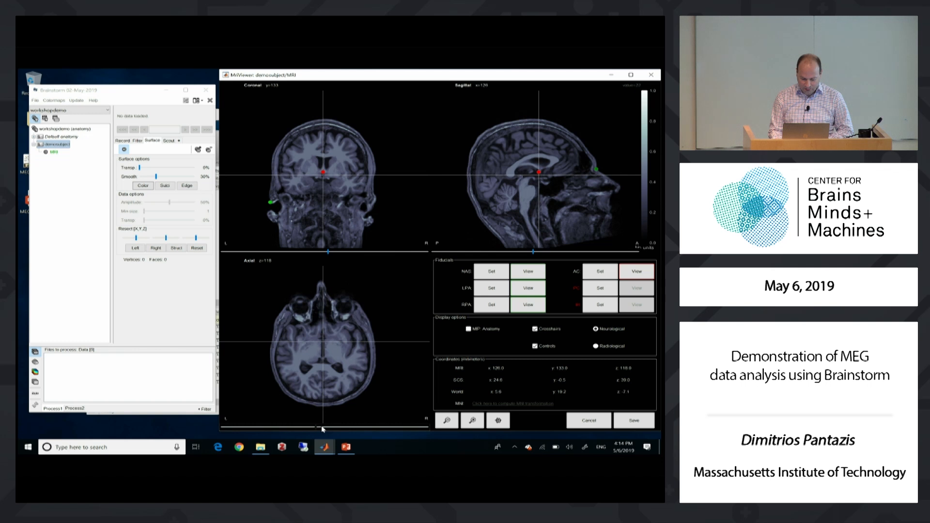
{"action": "key", "text": "Left"}
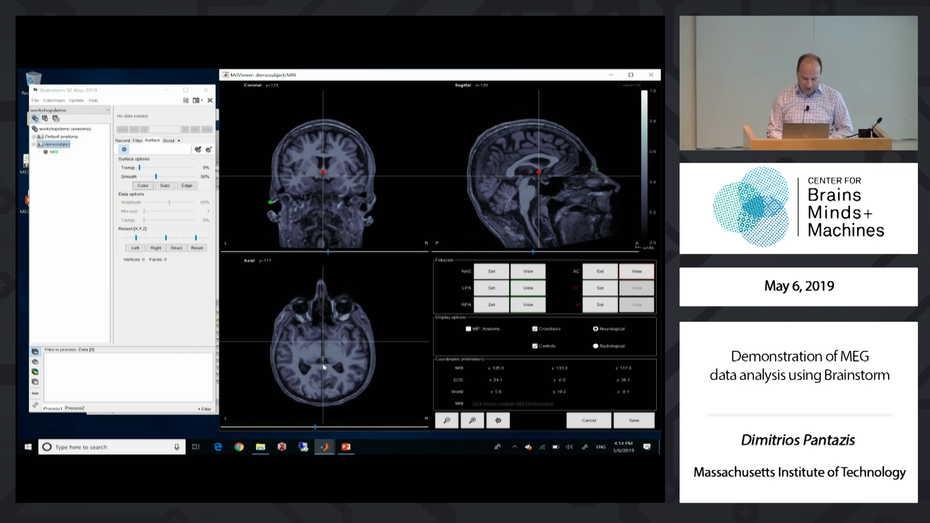
{"action": "left_click", "coordinate": [322, 359]}
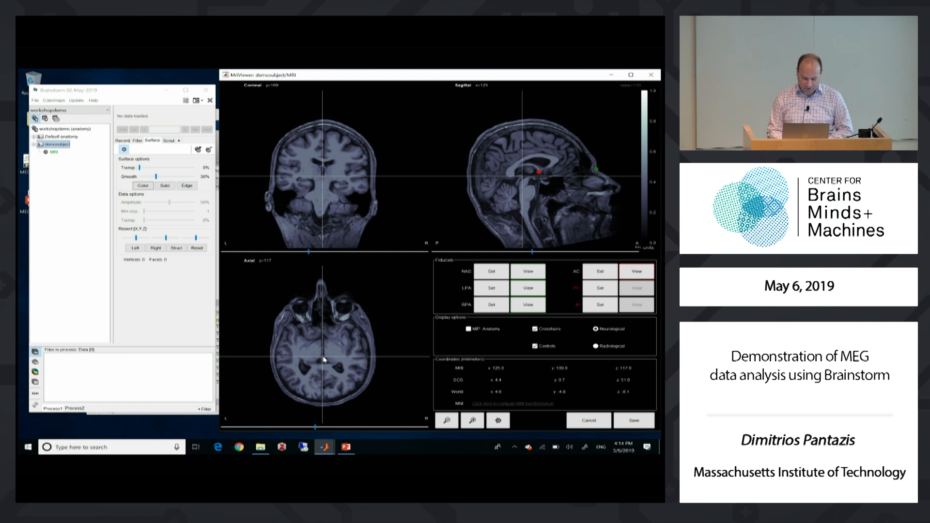
{"action": "left_click", "coordinate": [323, 357]}
{"action": "left_click", "coordinate": [599, 288]}
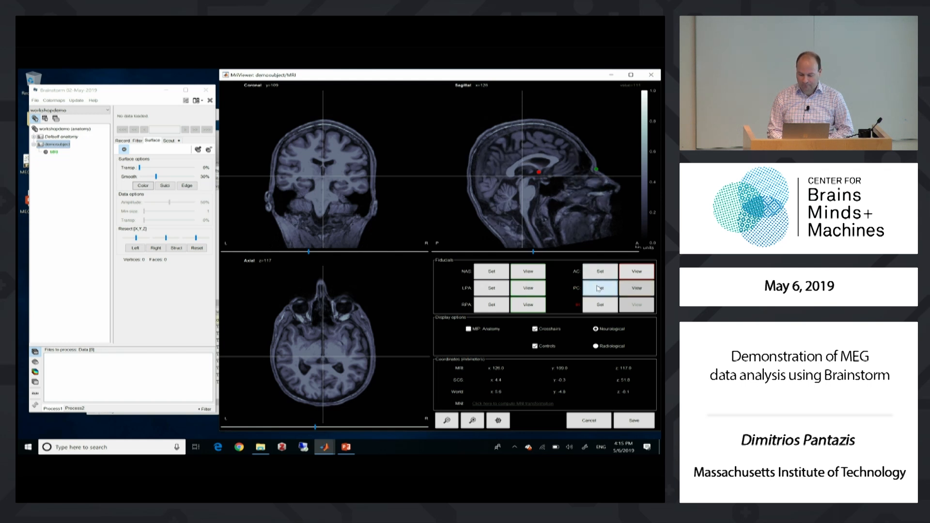
Set the interhemispheric (IH) fiducial near the top of the brain at MRI coordinates 131, 129, 191 and save all fiducials
{"action": "left_click", "coordinate": [535, 129]}
{"action": "left_click", "coordinate": [327, 134]}
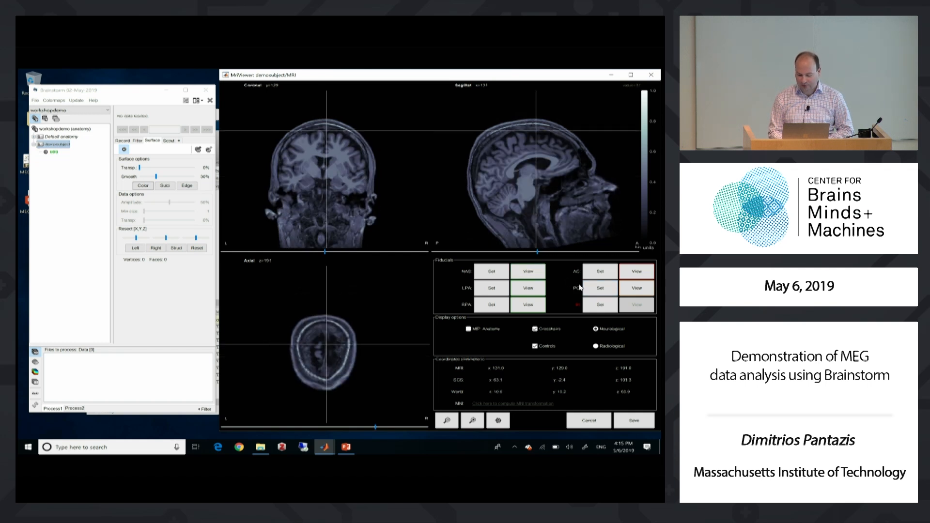
{"action": "left_click", "coordinate": [600, 307]}
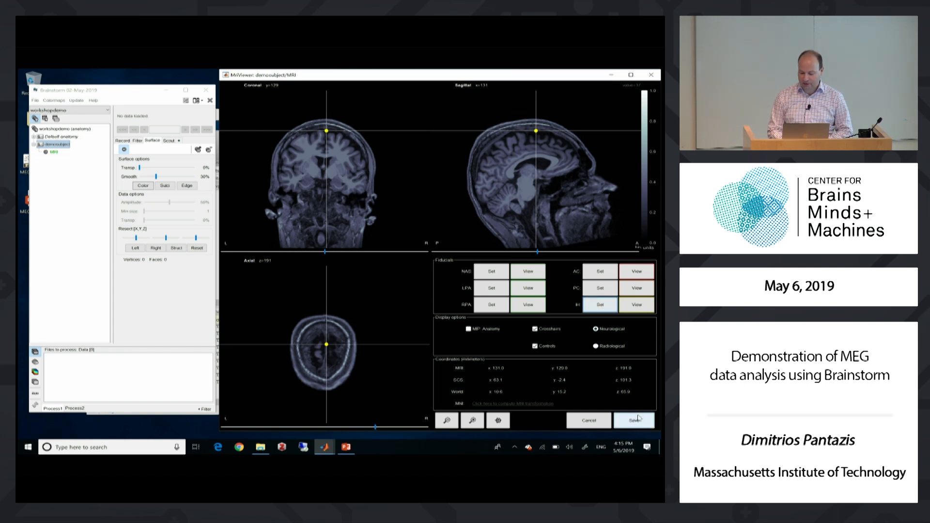
{"action": "left_click", "coordinate": [635, 420]}
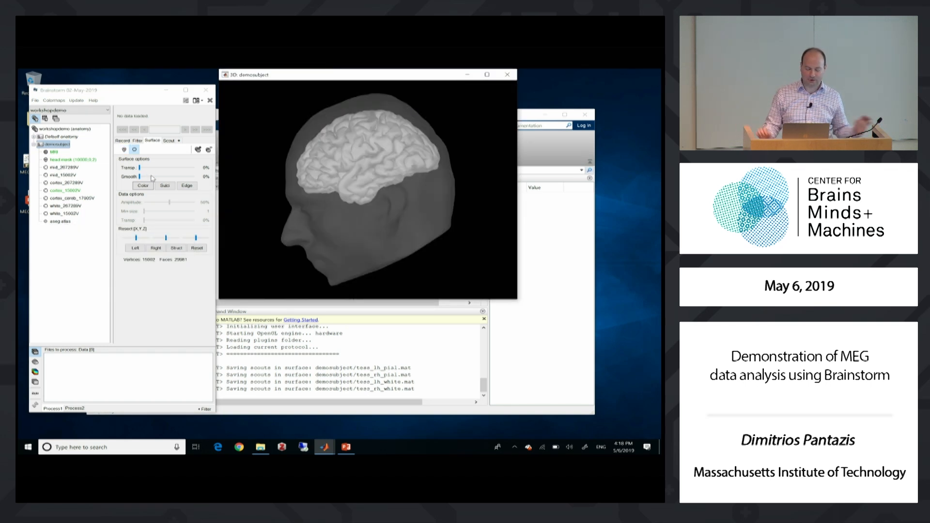
Examine the 3D cortex inside the head surface from the side and close the figure
{"action": "left_click_drag", "start_coordinate": [354, 200], "coordinate": [373, 141]}
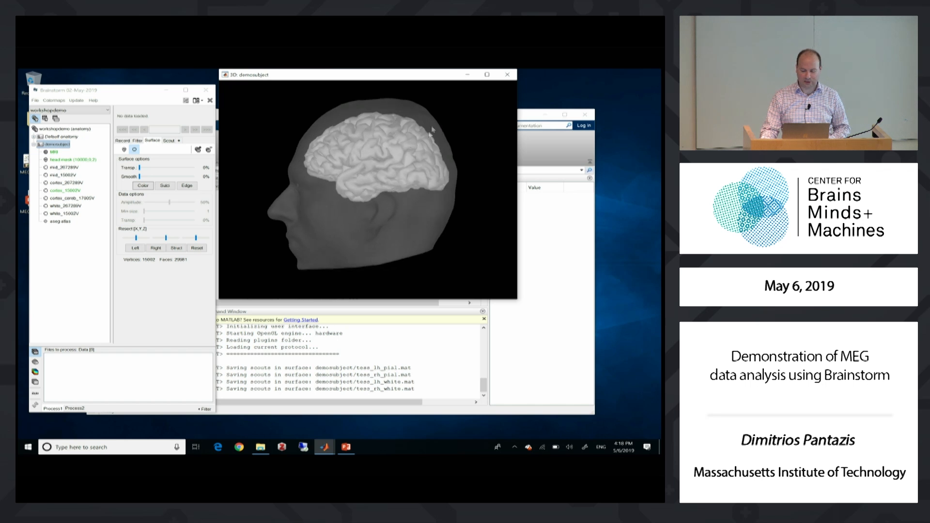
{"action": "left_click", "coordinate": [508, 78]}
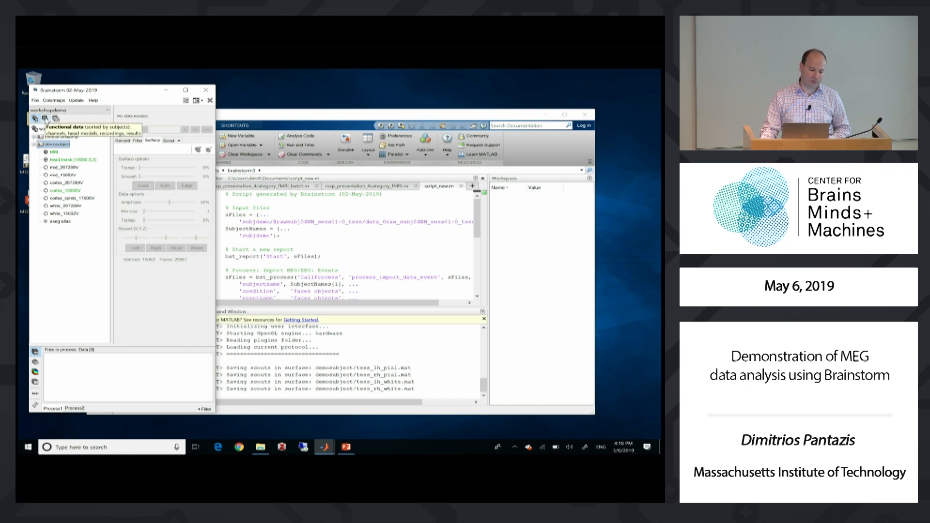
Switch to the functional data view and start reviewing a raw file for demosubject, selecting subj04NN_sess01-0_tsss.fif
{"action": "left_click", "coordinate": [45, 118]}
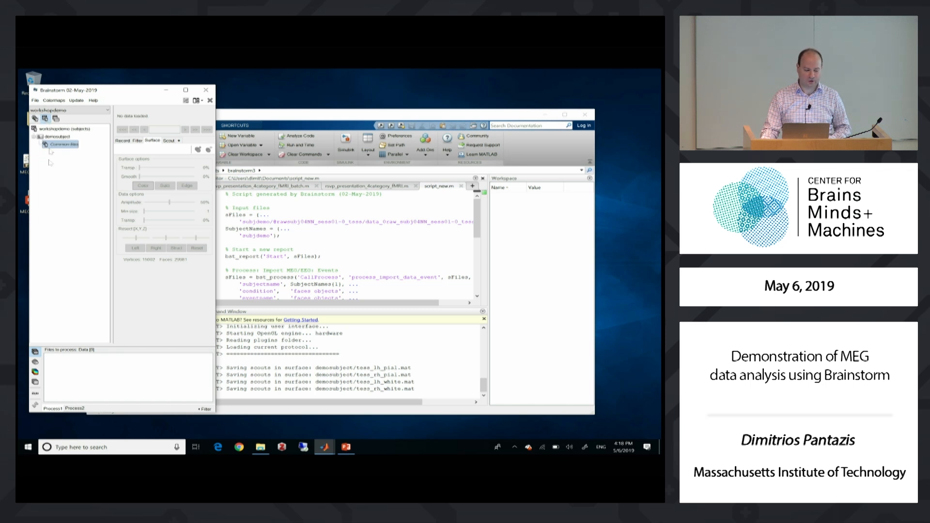
{"action": "left_click", "coordinate": [57, 137]}
{"action": "right_click", "coordinate": [57, 137]}
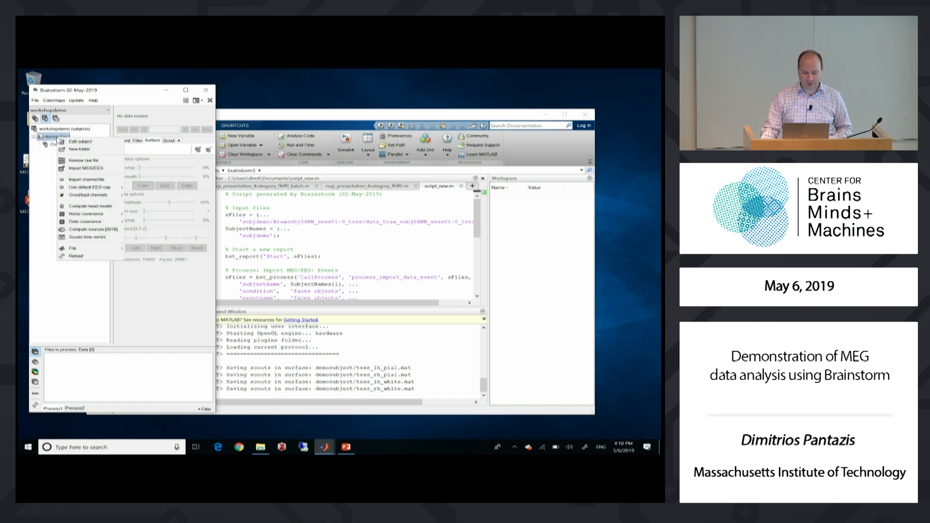
{"action": "left_click", "coordinate": [96, 161]}
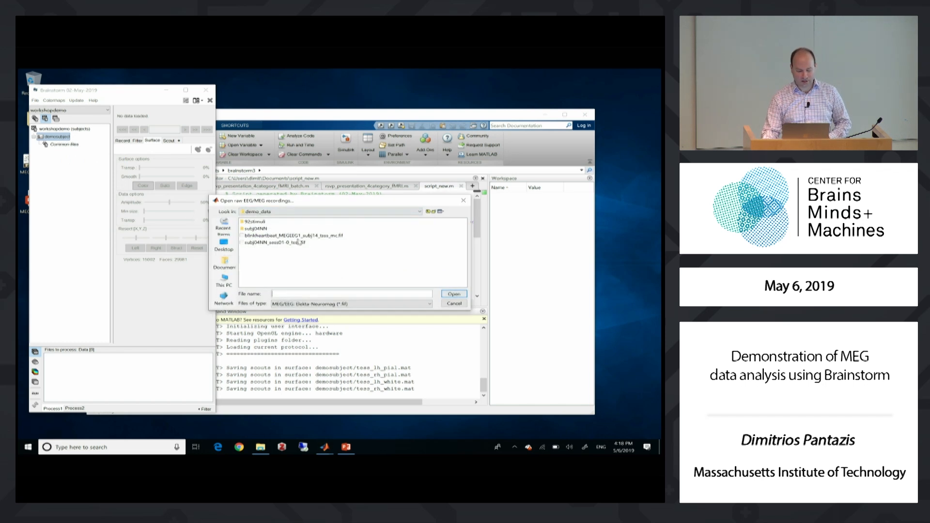
{"action": "left_click", "coordinate": [272, 243]}
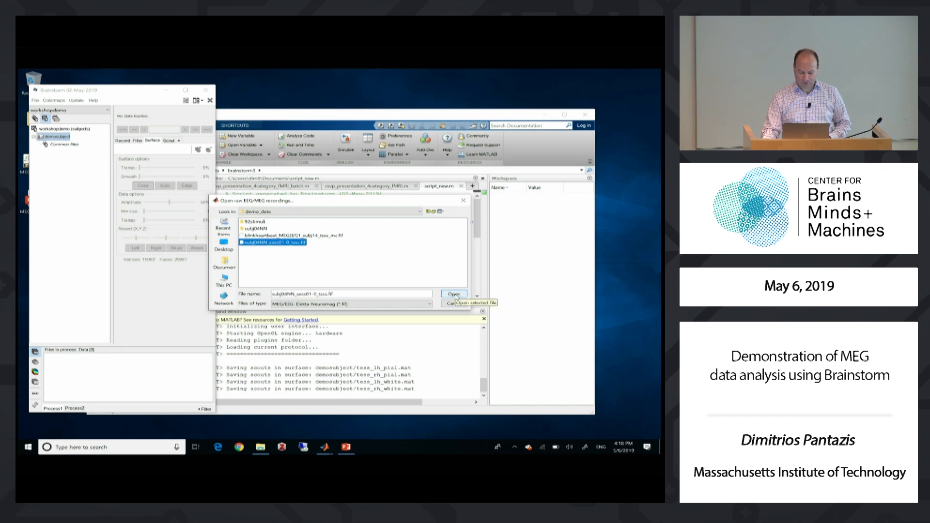
Review the supported file formats, open the recording as MEG/EEG: Elekta-Neuromag (*.fif), and read its events from the event channel
{"action": "left_click", "coordinate": [429, 304]}
{"action": "left_click_drag", "start_coordinate": [433, 321], "coordinate": [431, 371]}
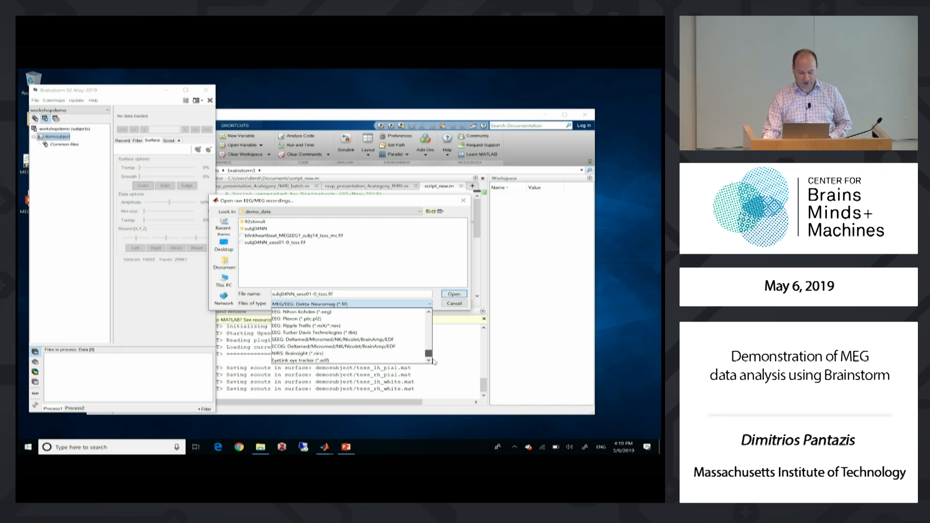
{"action": "left_click_drag", "start_coordinate": [431, 353], "coordinate": [433, 315]}
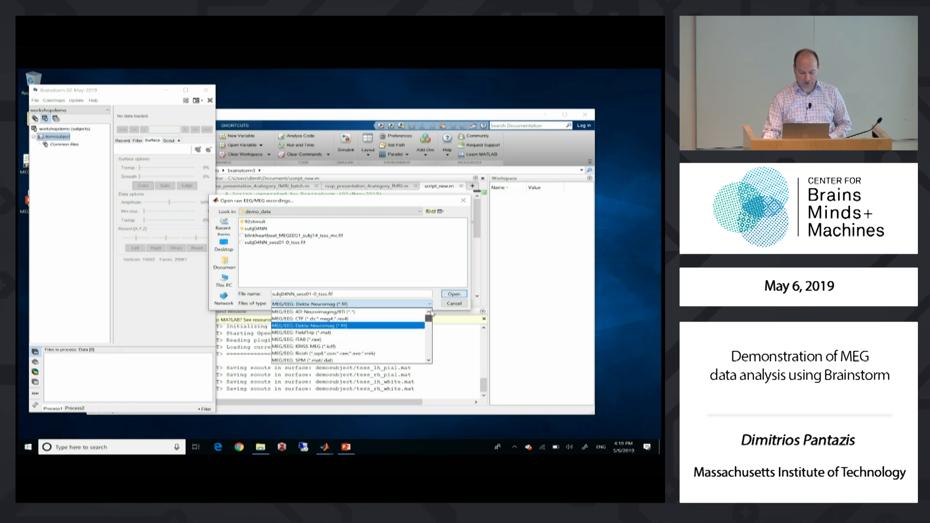
{"action": "left_click", "coordinate": [326, 329]}
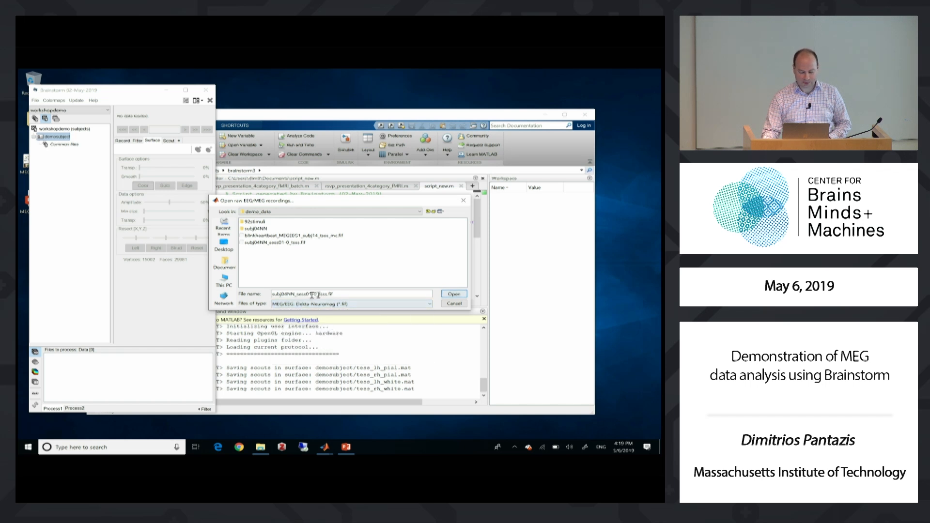
{"action": "left_click", "coordinate": [453, 294]}
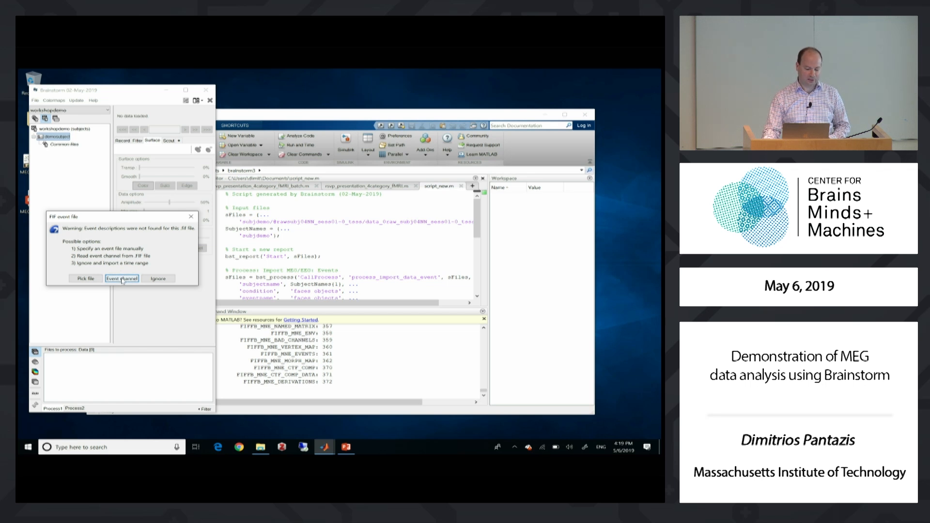
{"action": "left_click", "coordinate": [122, 278]}
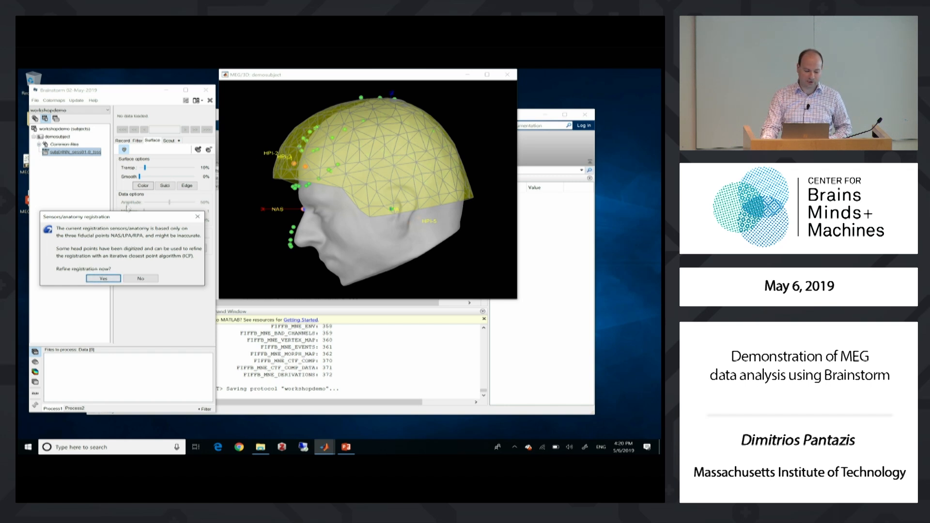
Refine the sensor-anatomy registration using the digitized head points, inspect the helmet alignment from several angles, and close the 3D figure
{"action": "left_click", "coordinate": [103, 279]}
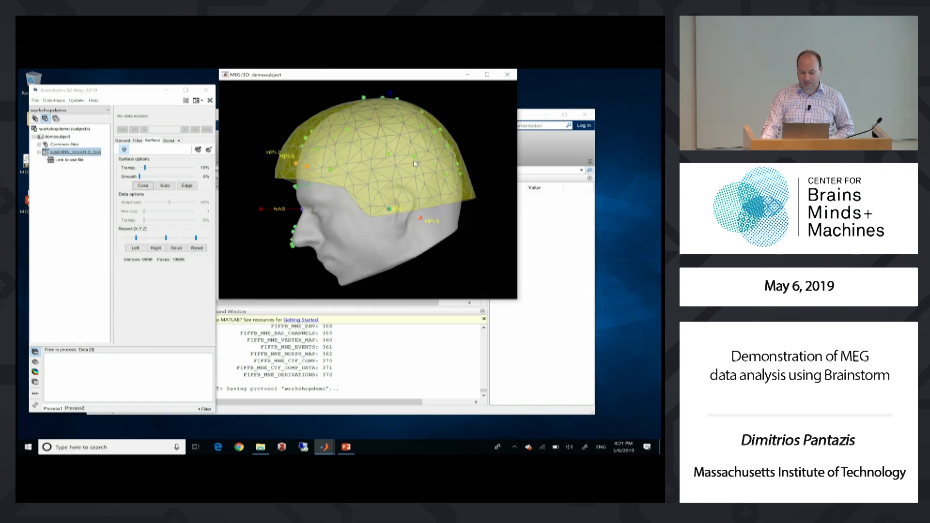
{"action": "left_click_drag", "start_coordinate": [349, 150], "coordinate": [368, 157]}
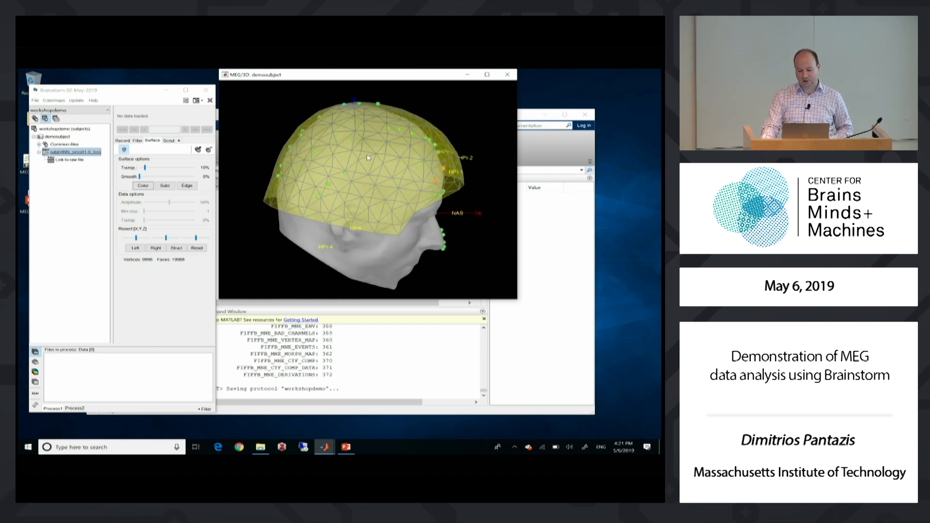
{"action": "left_click_drag", "start_coordinate": [372, 195], "coordinate": [404, 147]}
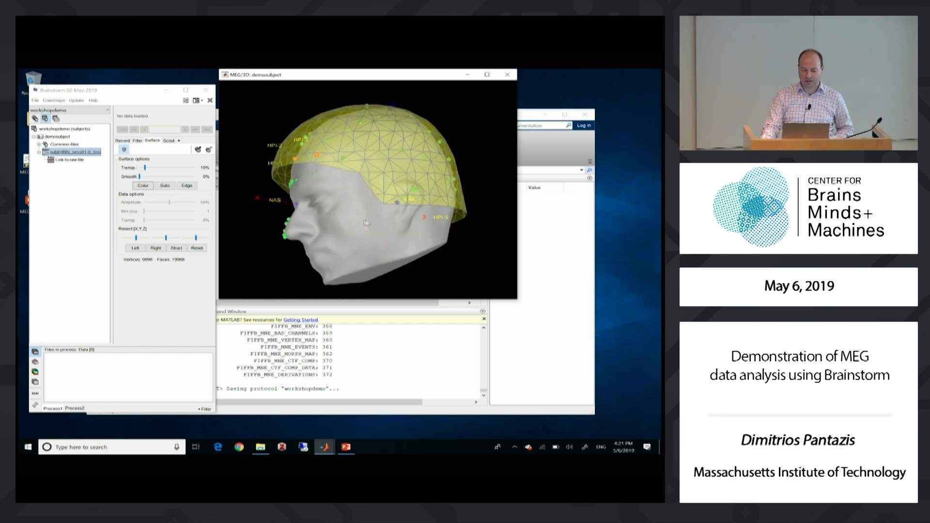
{"action": "left_click_drag", "start_coordinate": [366, 222], "coordinate": [368, 155]}
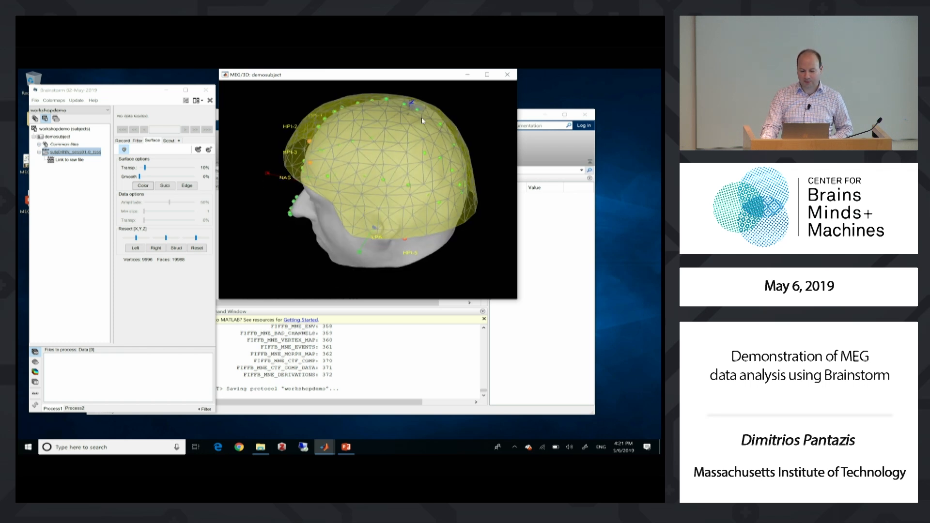
{"action": "left_click_drag", "start_coordinate": [421, 113], "coordinate": [420, 106]}
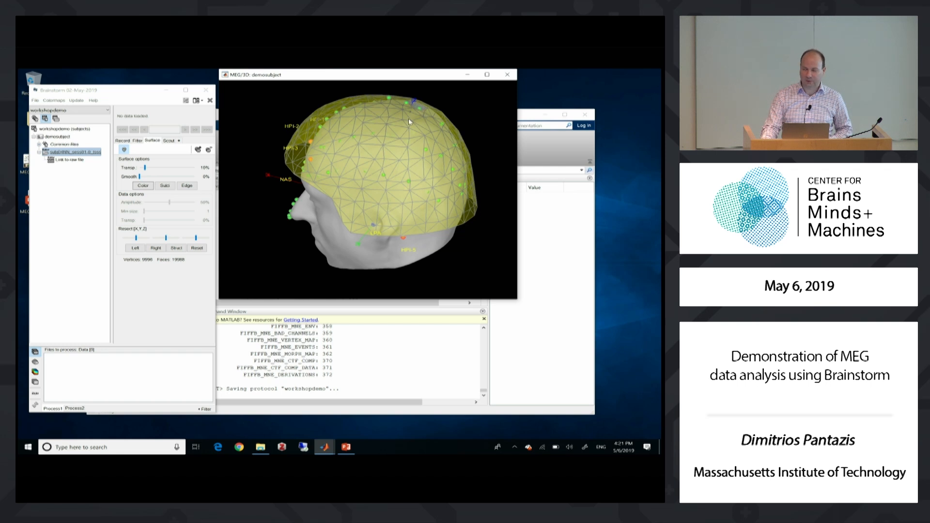
{"action": "mouse_move", "coordinate": [390, 138]}
{"action": "left_mouse_down"}
{"action": "mouse_move", "coordinate": [399, 120]}
{"action": "mouse_move", "coordinate": [408, 142]}
{"action": "left_mouse_up"}
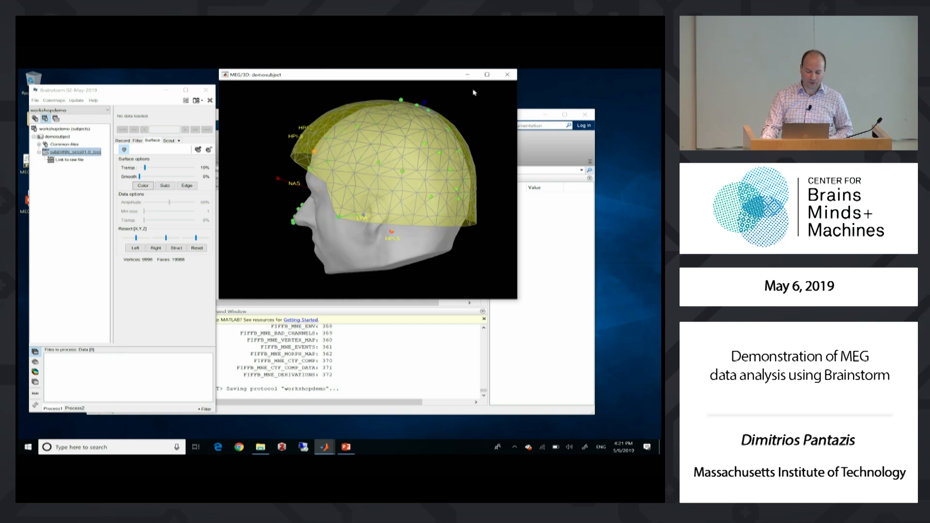
{"action": "left_click", "coordinate": [506, 75]}
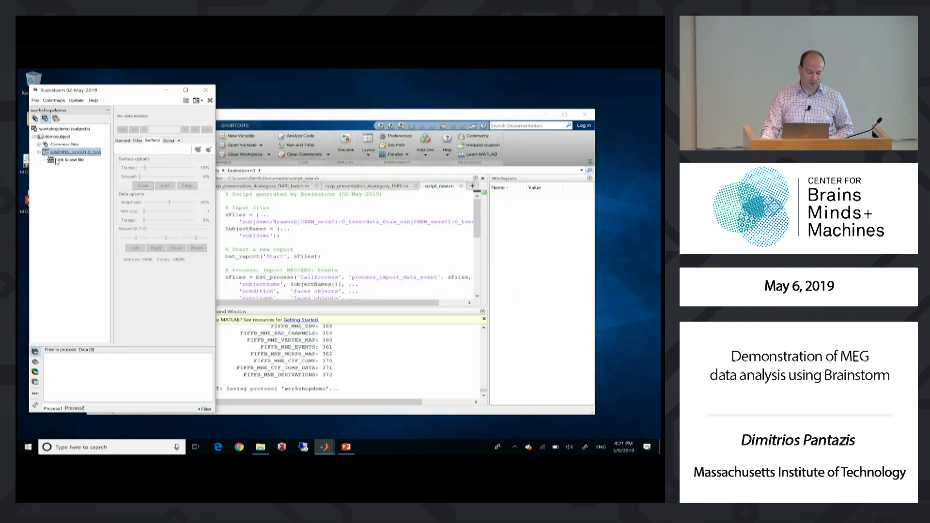
Open the linked raw file's MEG recordings and display them in column view with the Left-occipital montage
{"action": "left_click", "coordinate": [63, 161]}
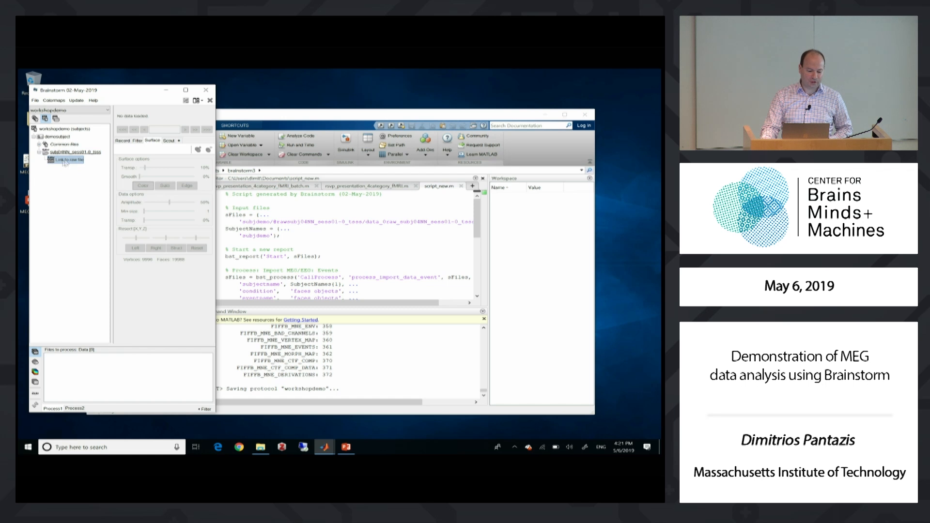
{"action": "double_click", "coordinate": [64, 161]}
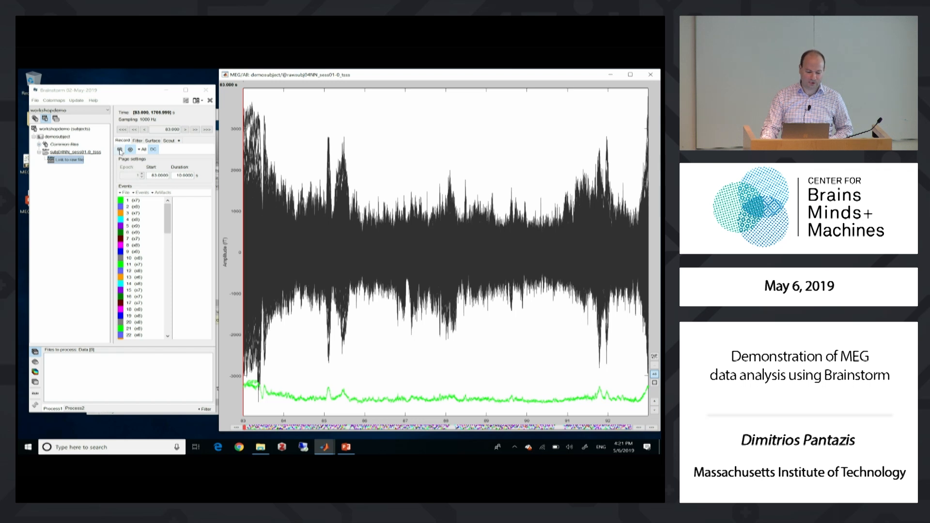
{"action": "left_click", "coordinate": [120, 151]}
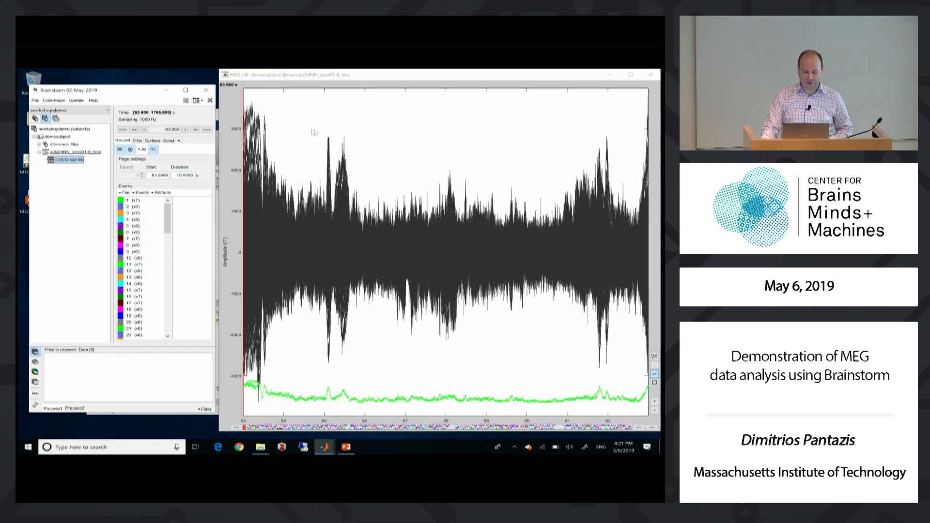
{"action": "left_click", "coordinate": [144, 150]}
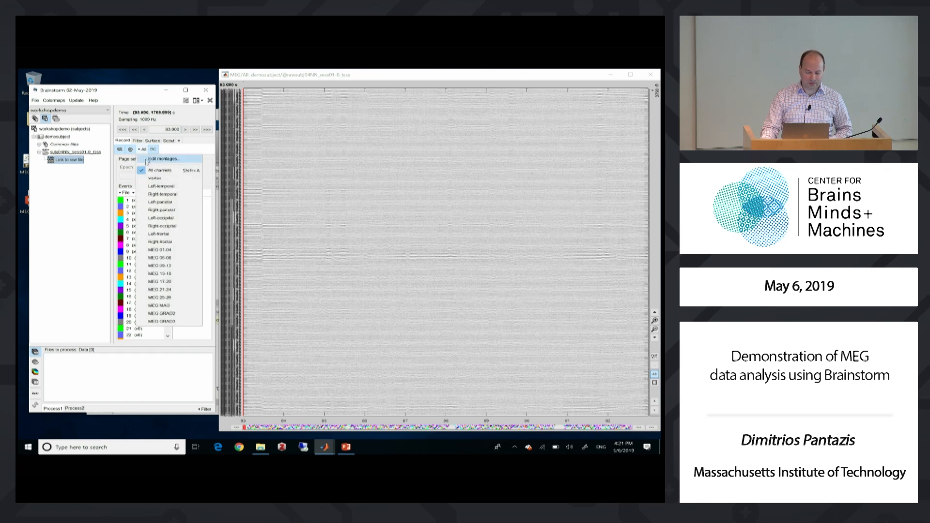
{"action": "left_click", "coordinate": [170, 220]}
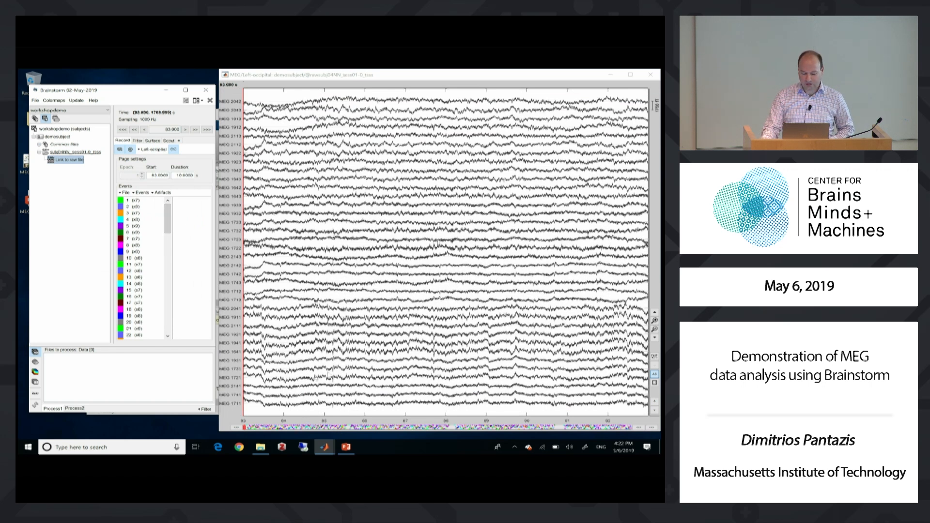
Browse the recording and its event groups, and jump to the first occurrence of event 1
{"action": "left_click", "coordinate": [267, 428]}
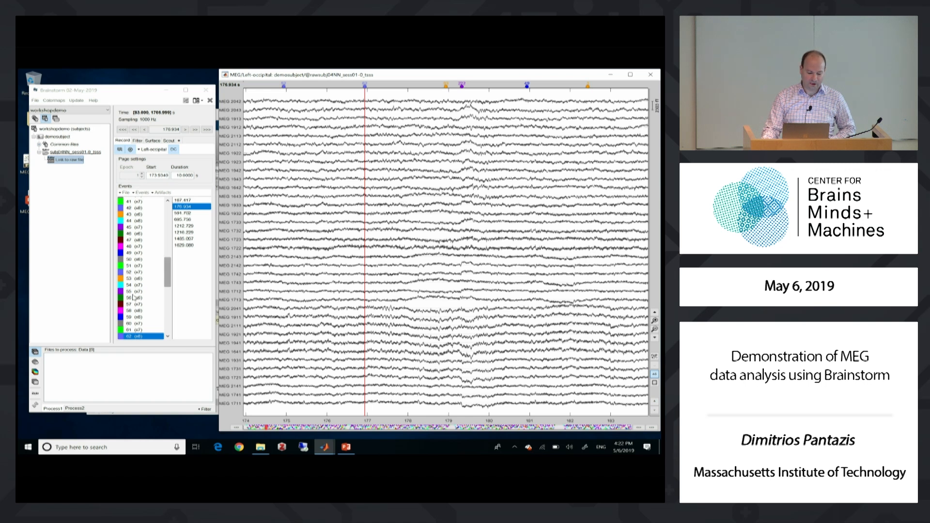
{"action": "left_click", "coordinate": [132, 220]}
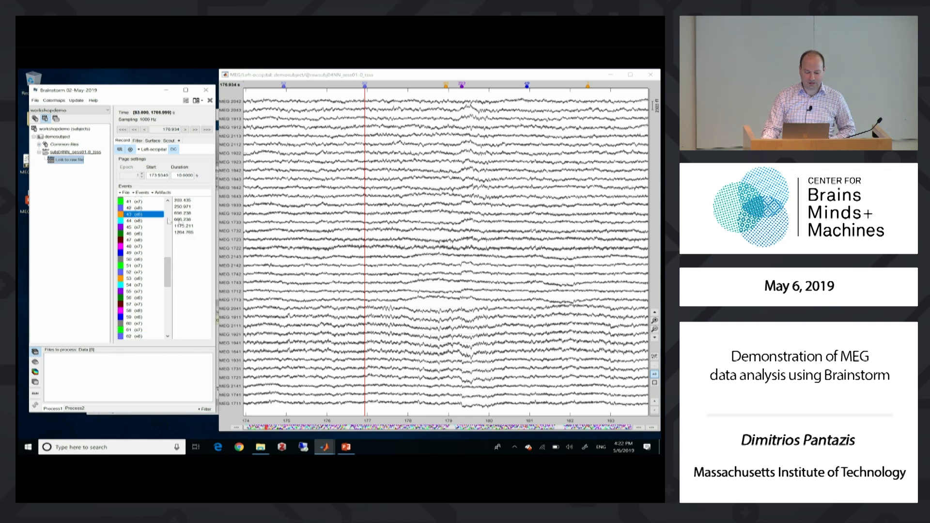
{"action": "left_click_drag", "start_coordinate": [168, 271], "coordinate": [169, 198]}
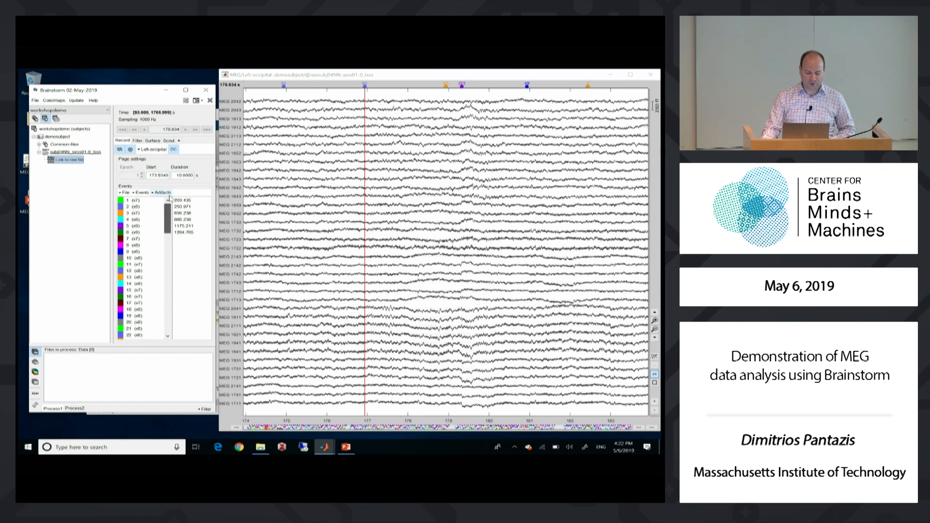
{"action": "left_click", "coordinate": [140, 200]}
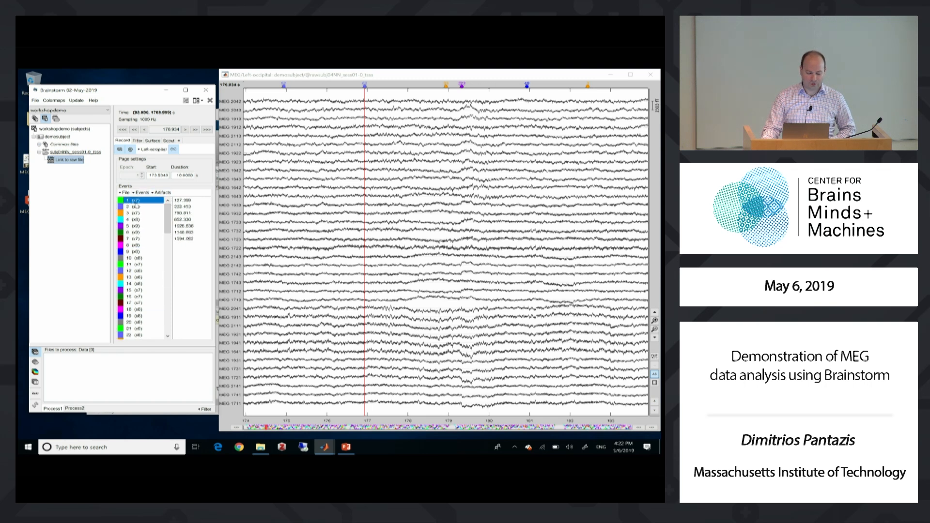
{"action": "left_click", "coordinate": [177, 200]}
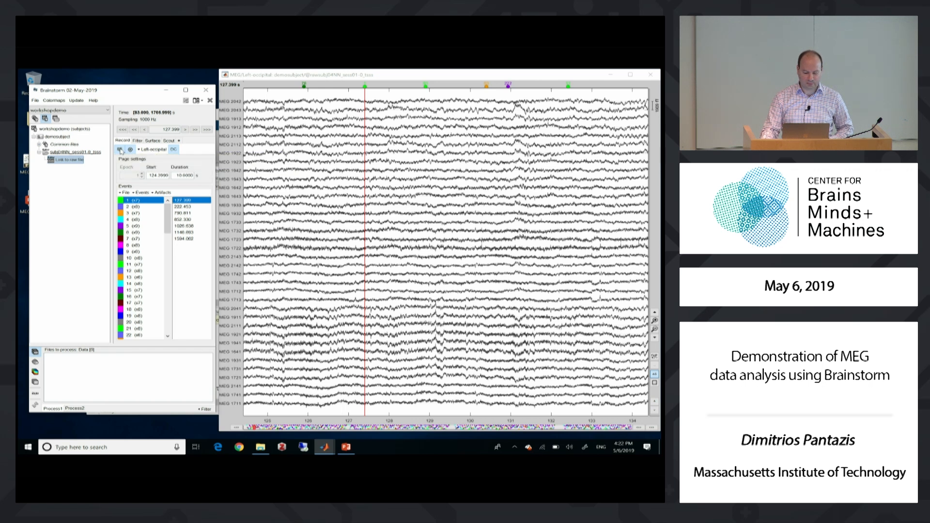
Show all channels overlaid in butterfly view and set the page duration to 15 seconds
{"action": "left_click", "coordinate": [120, 150]}
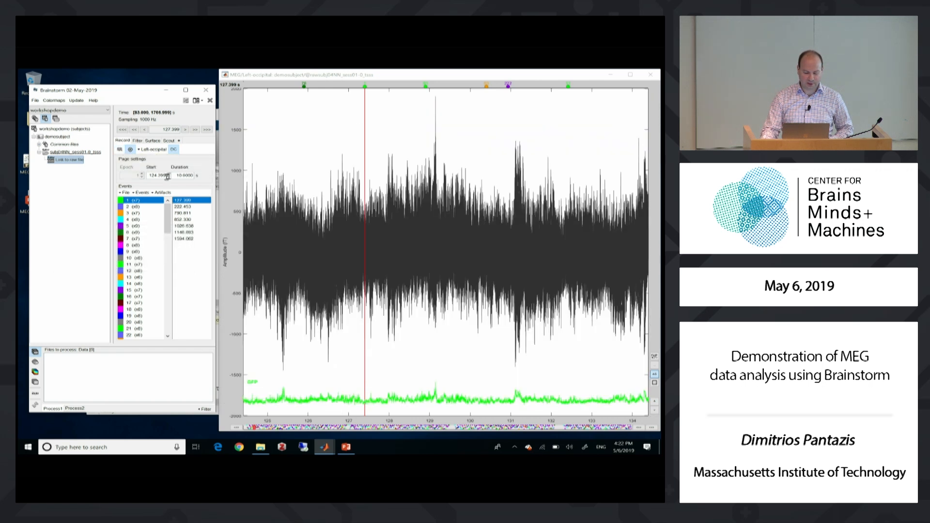
{"action": "left_click", "coordinate": [152, 154]}
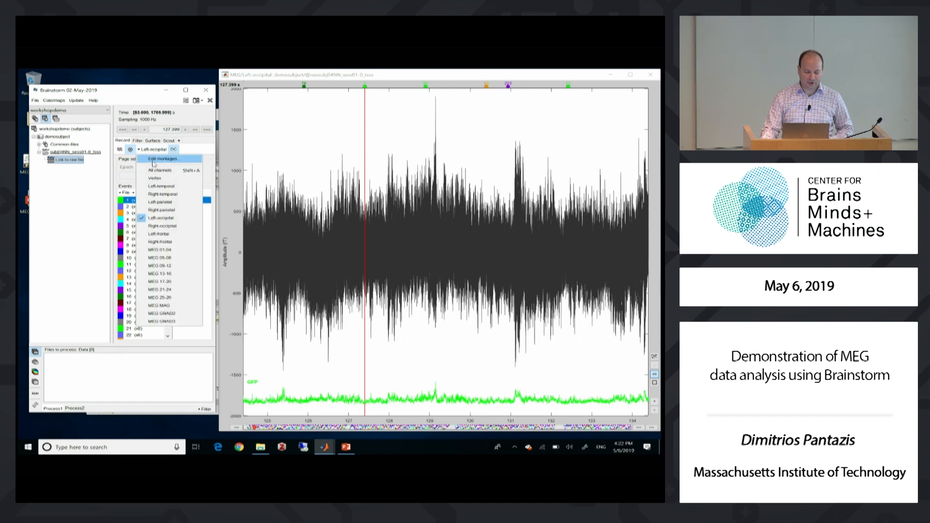
{"action": "left_click", "coordinate": [160, 170]}
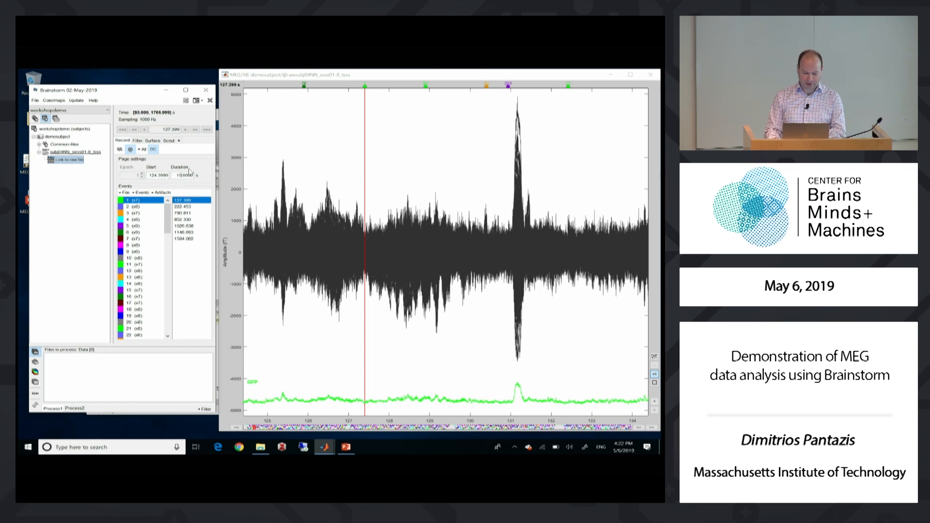
{"action": "key", "text": "Return"}
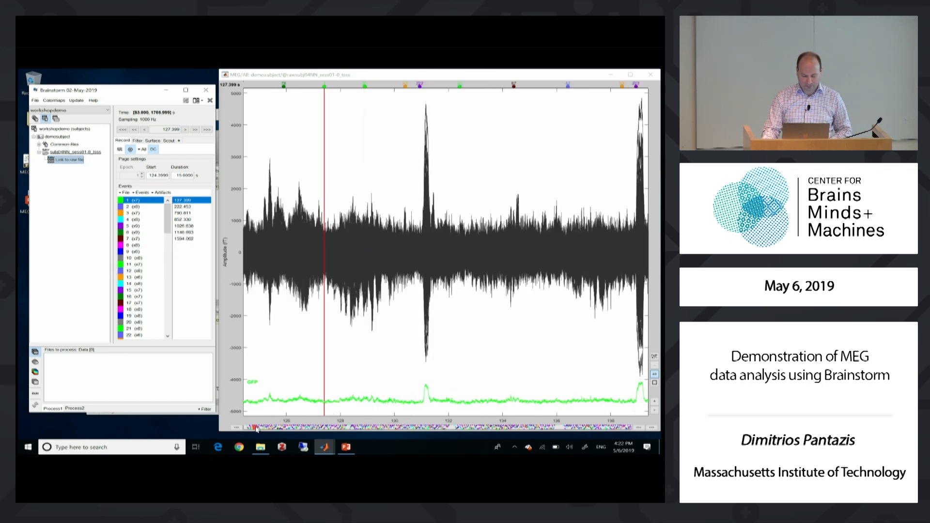
Move forward to the page starting near 148 s and place the time cursor on the large artifact peak at about 160 s
{"action": "left_click", "coordinate": [257, 427]}
{"action": "left_click", "coordinate": [259, 427]}
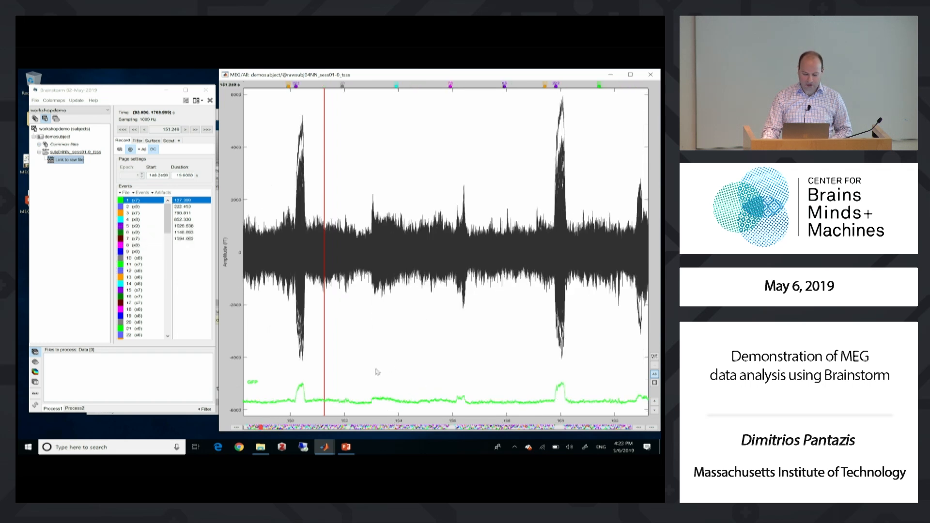
{"action": "left_click", "coordinate": [559, 378]}
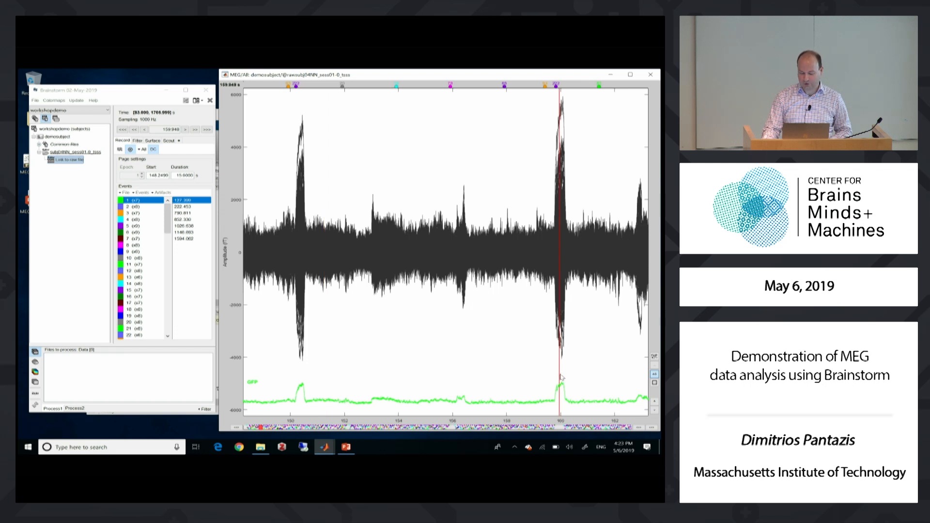
{"action": "left_click", "coordinate": [560, 374]}
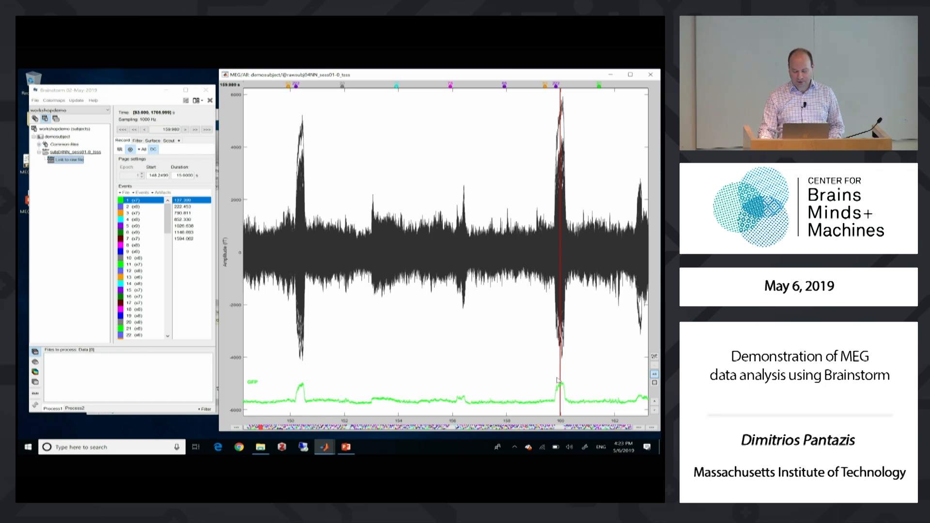
Open the topography at the 160 s artifact peak and identify the channel with the largest positive deflection
{"action": "right_click", "coordinate": [556, 378]}
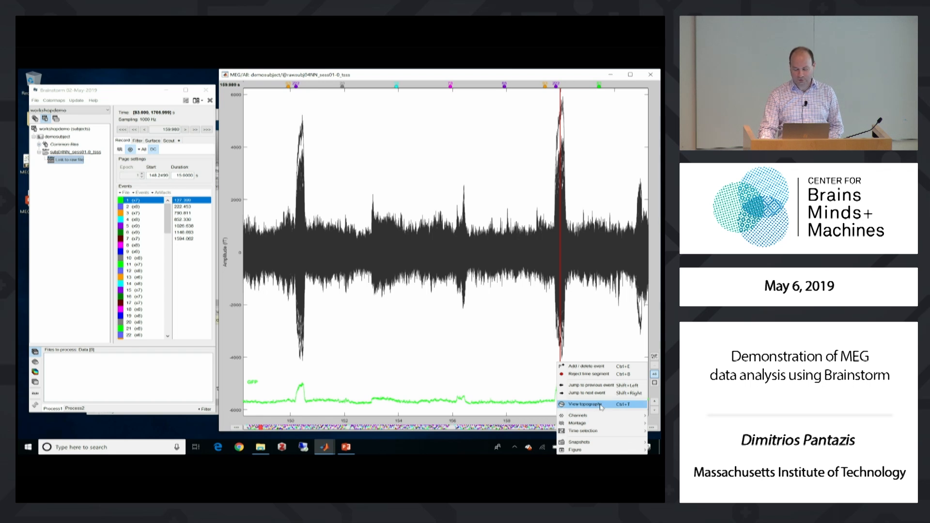
{"action": "left_click", "coordinate": [582, 404]}
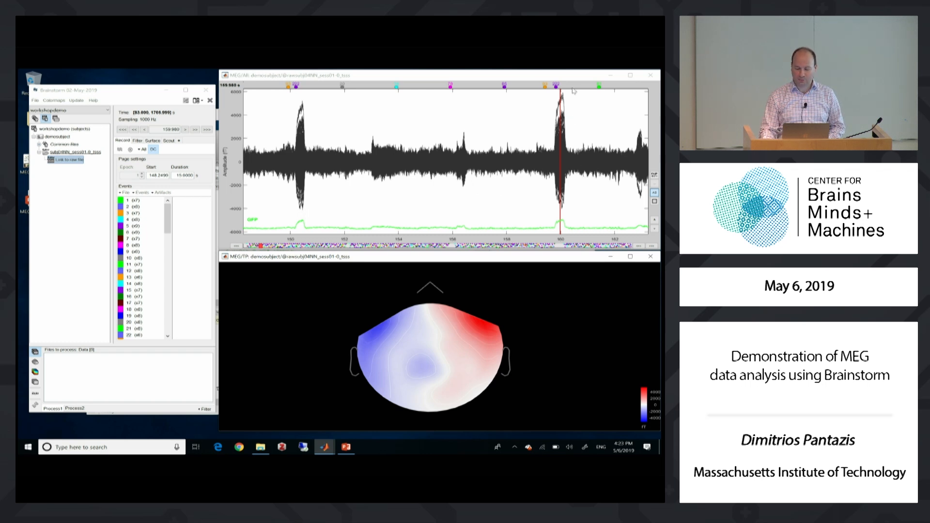
{"action": "left_click", "coordinate": [562, 101]}
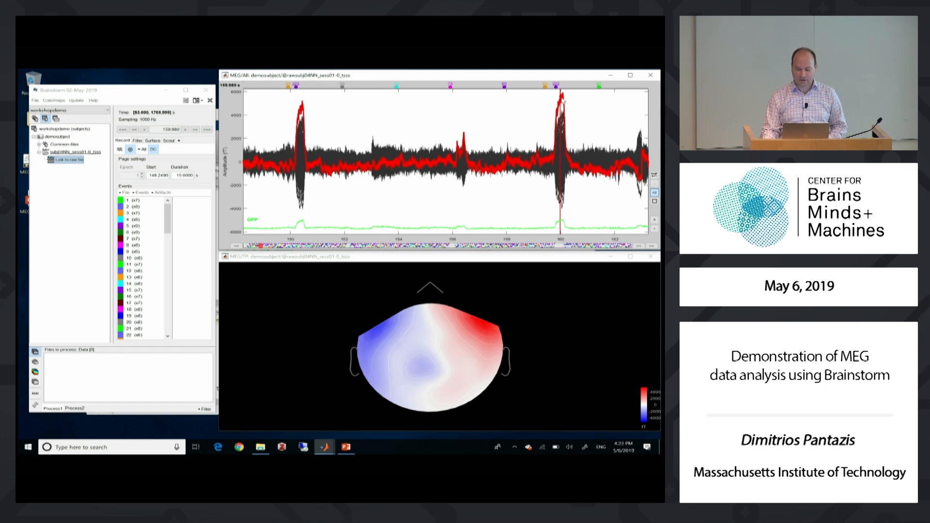
{"action": "right_click", "coordinate": [562, 98]}
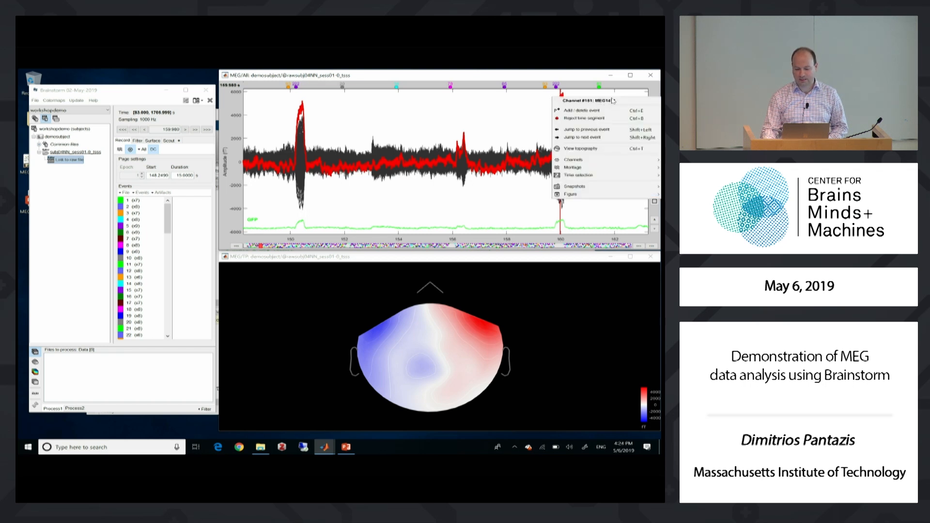
{"action": "left_click", "coordinate": [467, 264]}
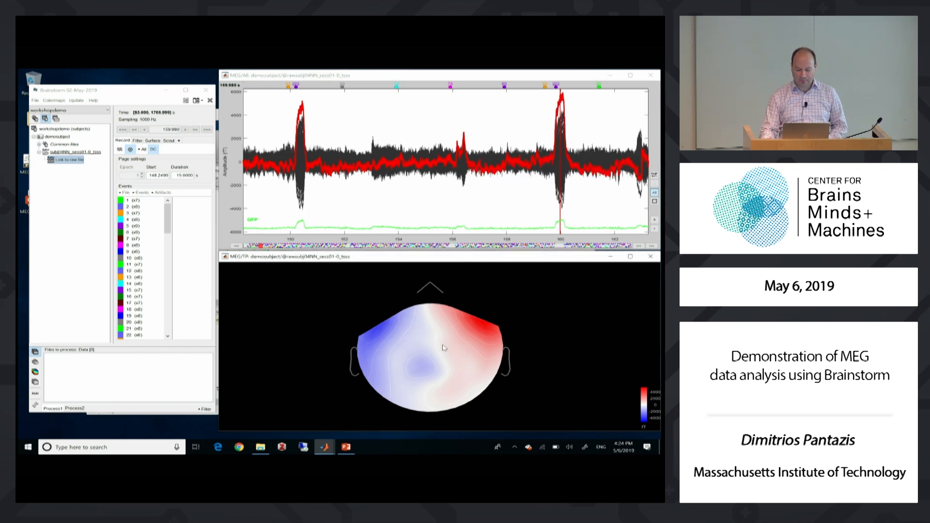
Display the sensors on the topography and select the sensor in the strongest positive frontal area to highlight its trace
{"action": "right_click", "coordinate": [427, 323]}
{"action": "mouse_move", "coordinate": [452, 361]}
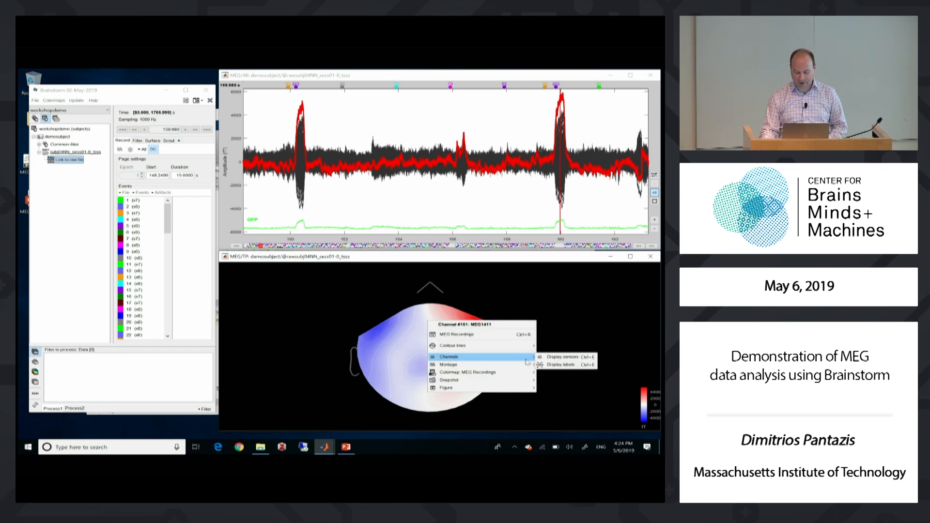
{"action": "left_click", "coordinate": [570, 358]}
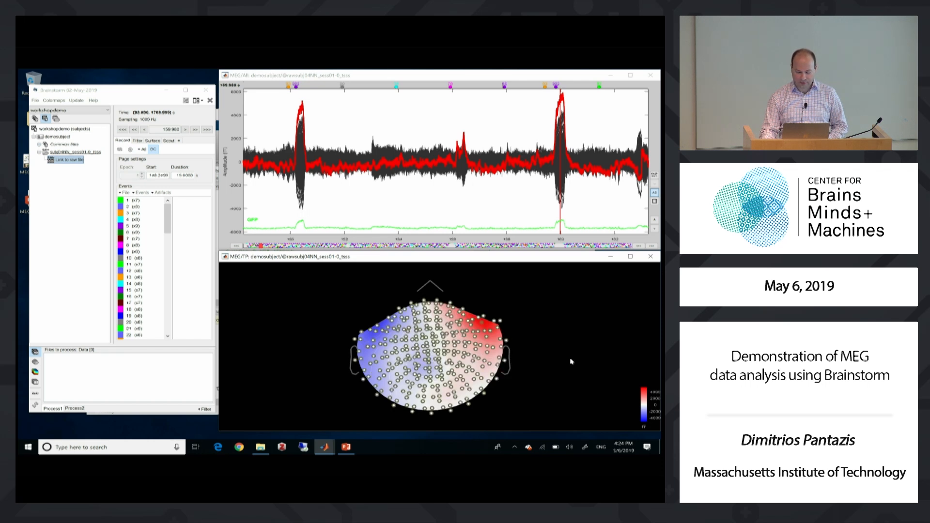
{"action": "left_click", "coordinate": [482, 325]}
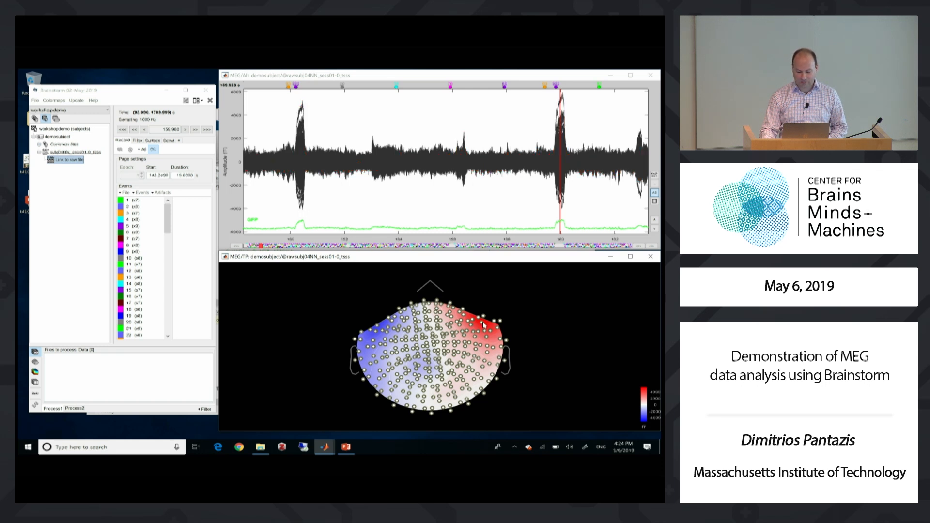
{"action": "left_click", "coordinate": [482, 325]}
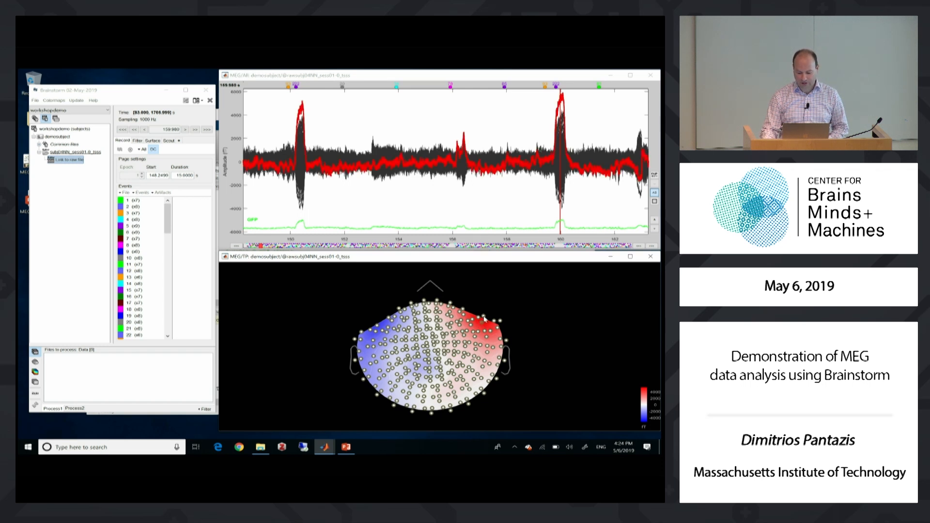
{"action": "left_click", "coordinate": [483, 316]}
{"action": "left_click", "coordinate": [483, 317]}
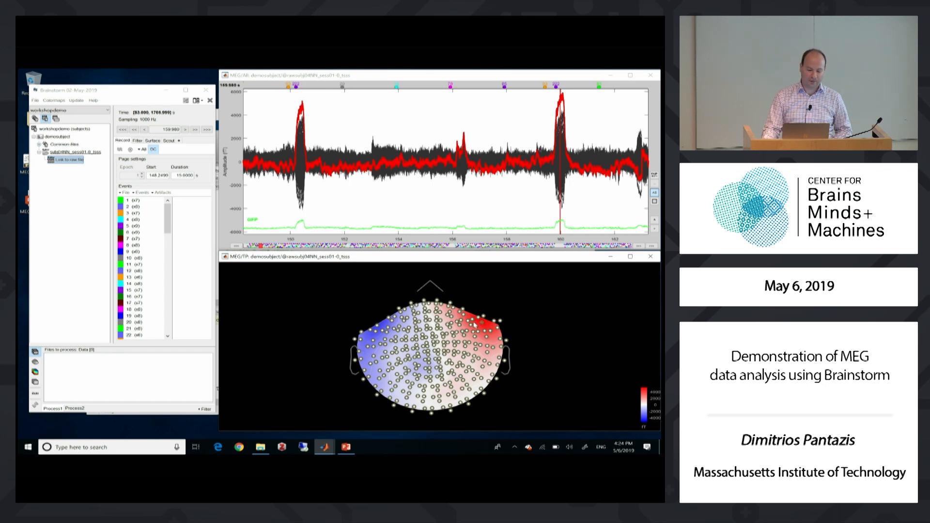
Detect eye blinks on channel MEG1411 using the event name blink
{"action": "left_click", "coordinate": [162, 194]}
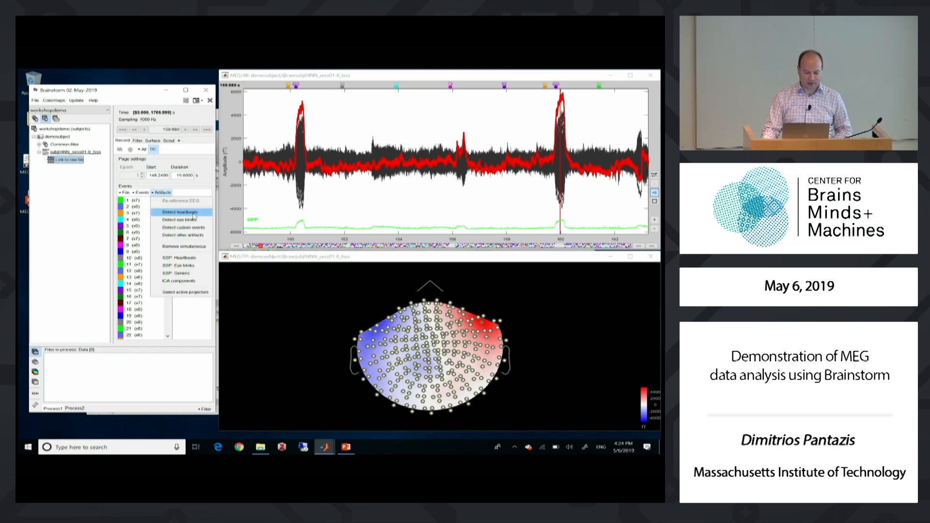
{"action": "left_click", "coordinate": [177, 221]}
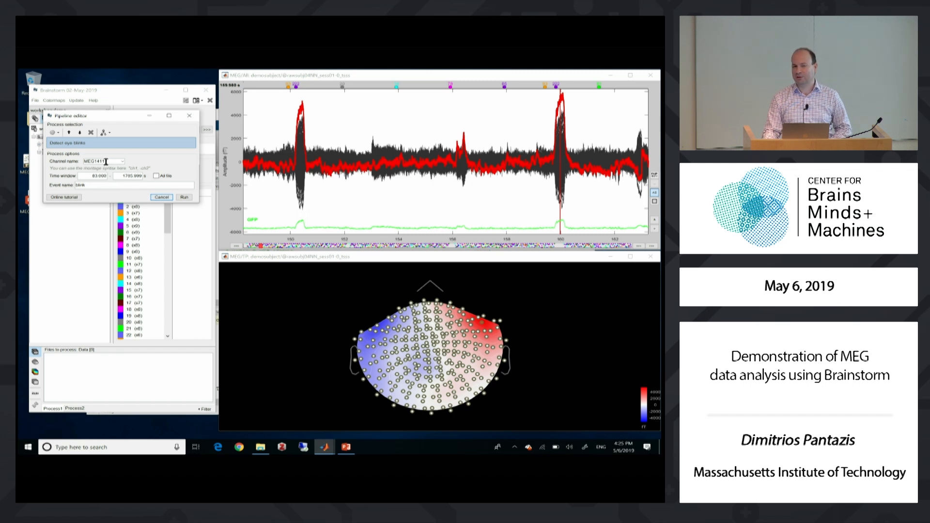
{"action": "left_click", "coordinate": [186, 197]}
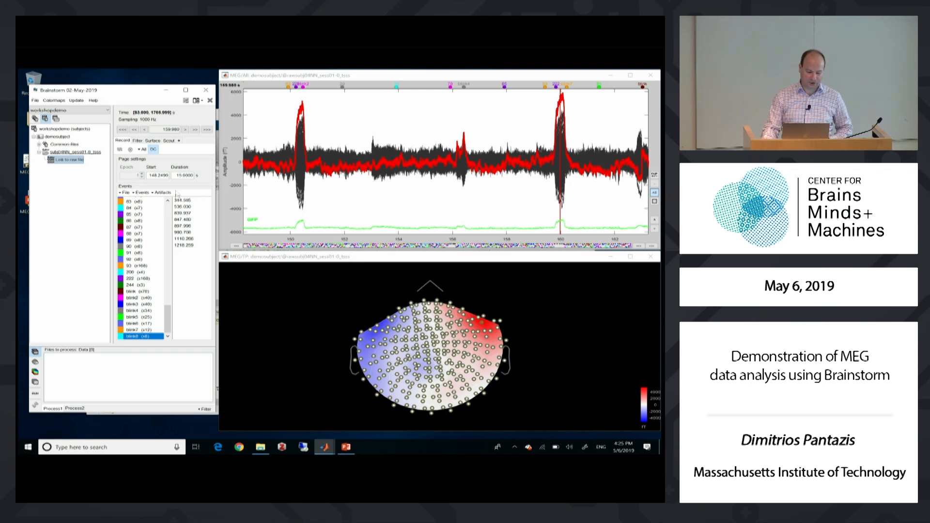
Review the detected blink2 events by jumping to the occurrences at 249.614 s and 293.260 s
{"action": "left_click", "coordinate": [147, 298]}
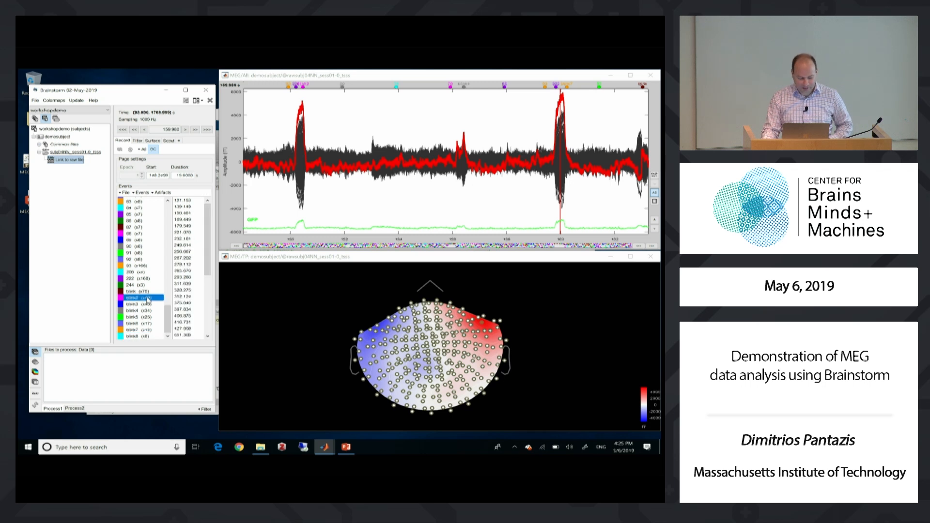
{"action": "left_click", "coordinate": [187, 213]}
{"action": "left_click", "coordinate": [190, 246]}
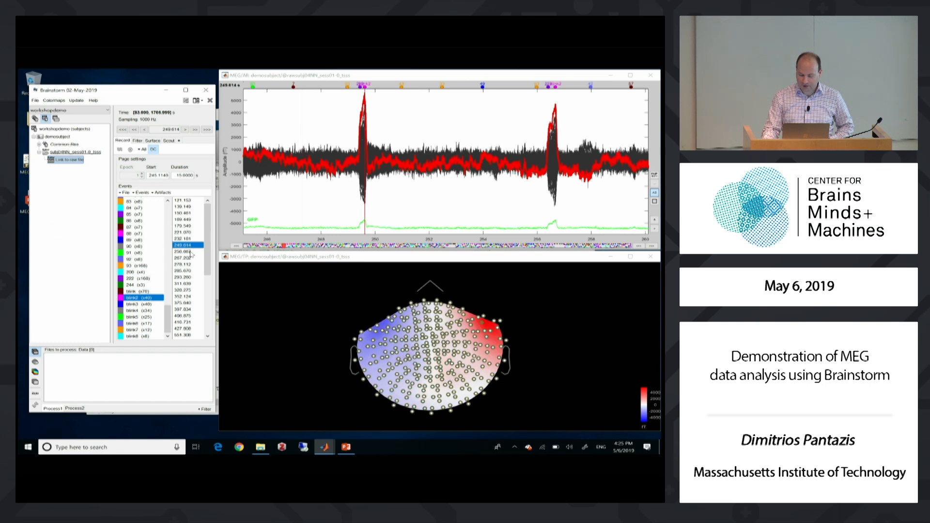
{"action": "left_click", "coordinate": [182, 277]}
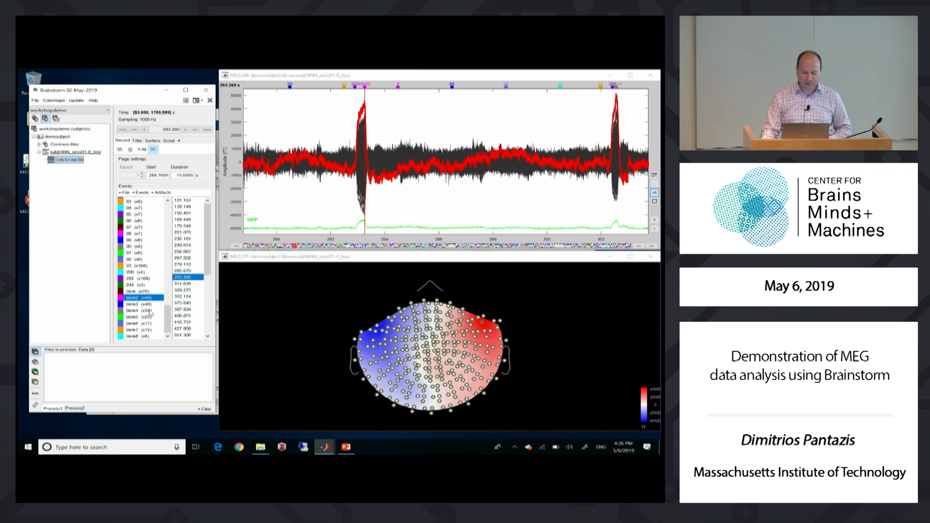
Compute eye-blink SSP projectors from the blink2 events on the MEG sensors, using the existing SSP/ICA projectors
{"action": "left_click", "coordinate": [162, 192]}
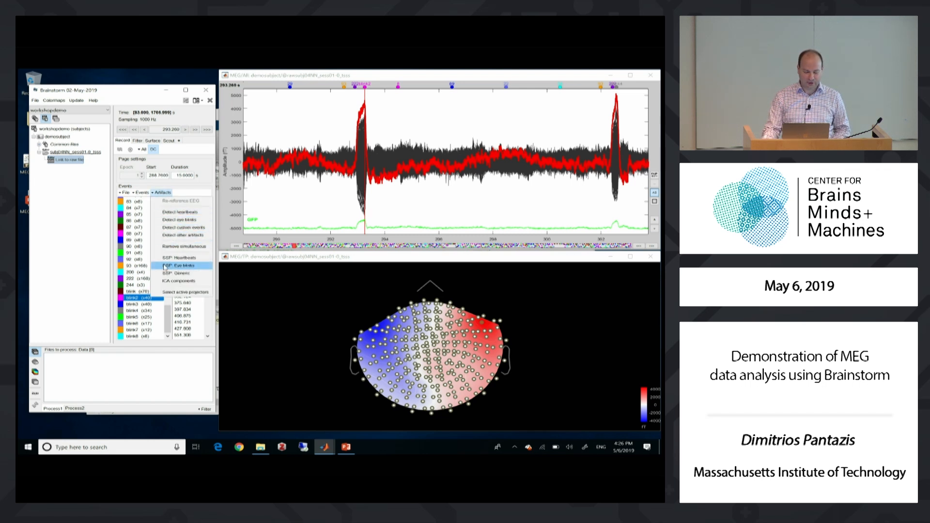
{"action": "left_click", "coordinate": [185, 265]}
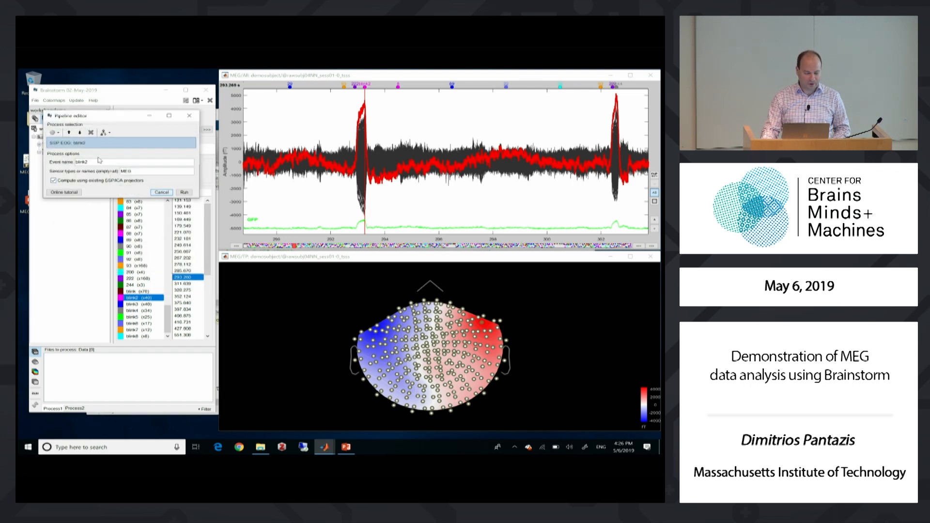
{"action": "left_click_drag", "start_coordinate": [94, 161], "coordinate": [73, 162]}
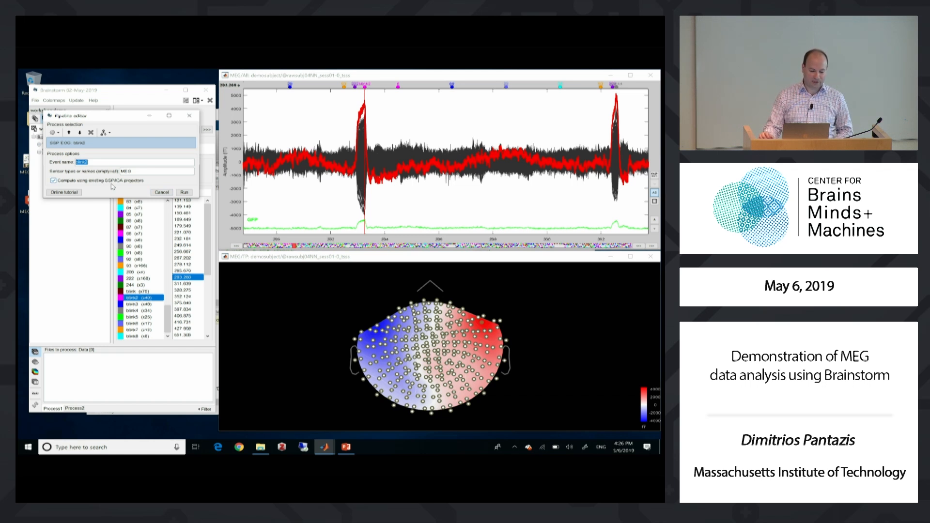
{"action": "left_click", "coordinate": [183, 193]}
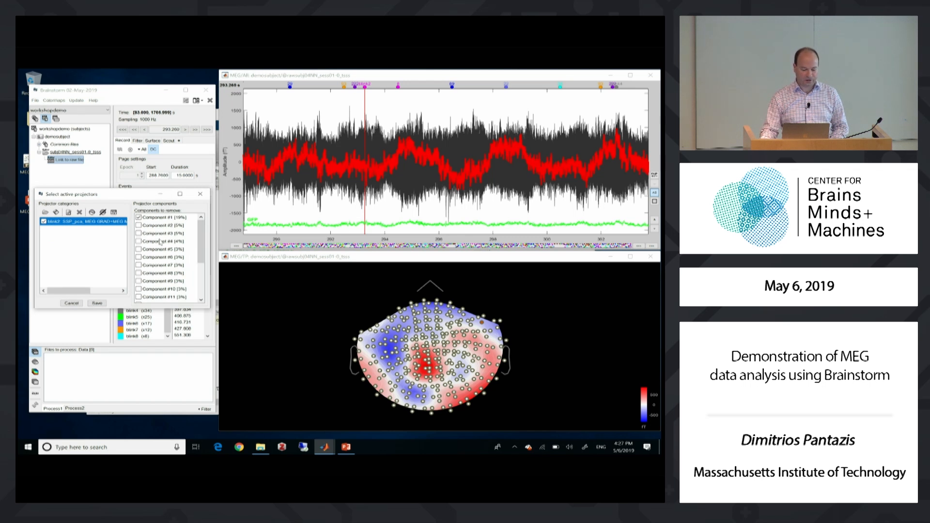
Show the topography of SSP component #1, compare the signals with and without its removal, and save it as removed
{"action": "left_click", "coordinate": [161, 219]}
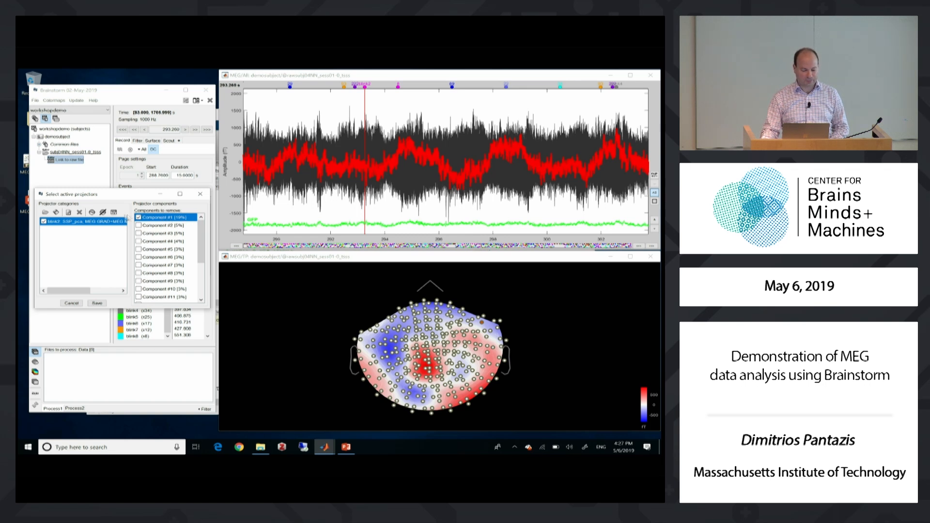
{"action": "left_click", "coordinate": [92, 213]}
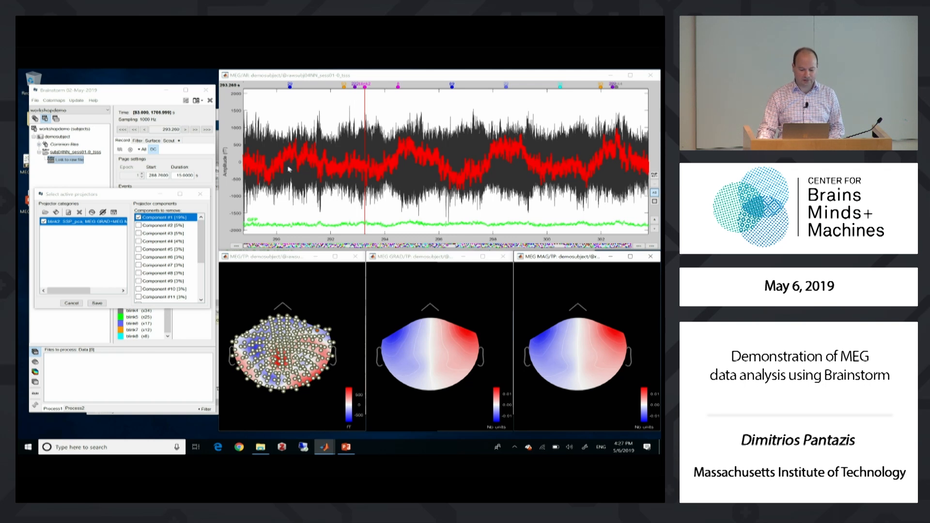
{"action": "left_click", "coordinate": [138, 218]}
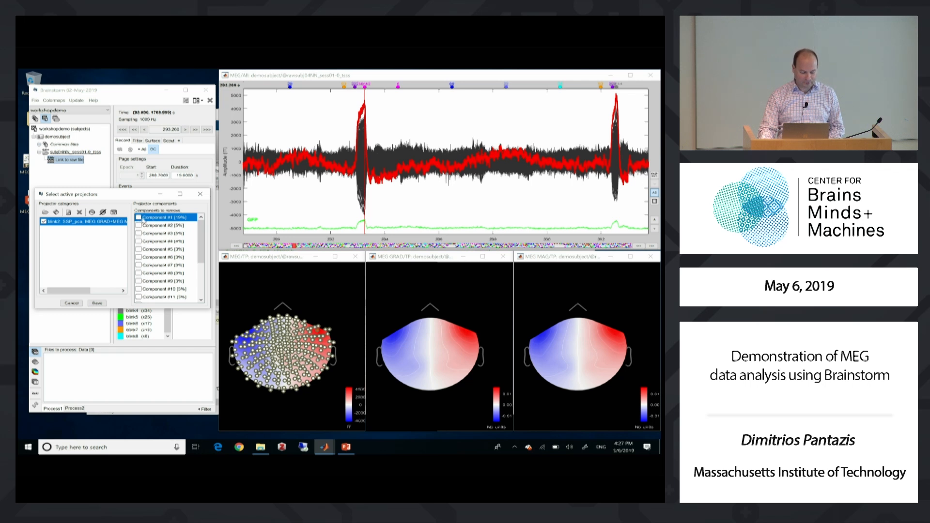
{"action": "left_click", "coordinate": [139, 219]}
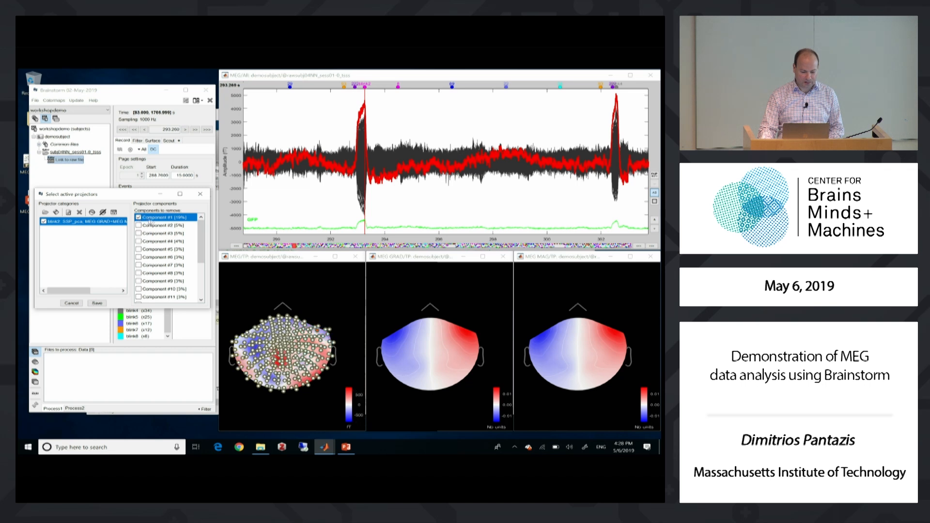
{"action": "left_click", "coordinate": [97, 303]}
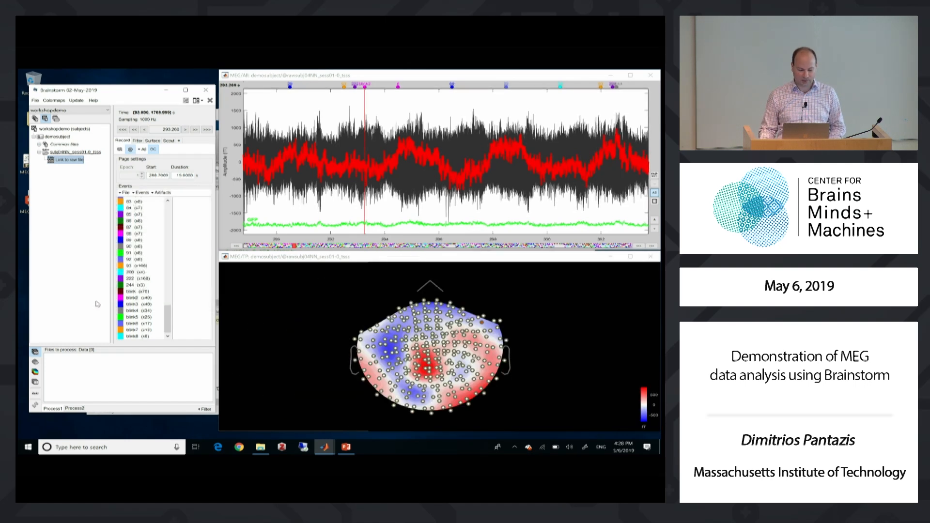
Duplicate the event groups 13 through 24
{"action": "mouse_move", "coordinate": [167, 318]}
{"action": "left_mouse_down"}
{"action": "mouse_move", "coordinate": [166, 211]}
{"action": "mouse_move", "coordinate": [167, 303]}
{"action": "left_mouse_up"}
{"action": "left_click", "coordinate": [130, 329]}
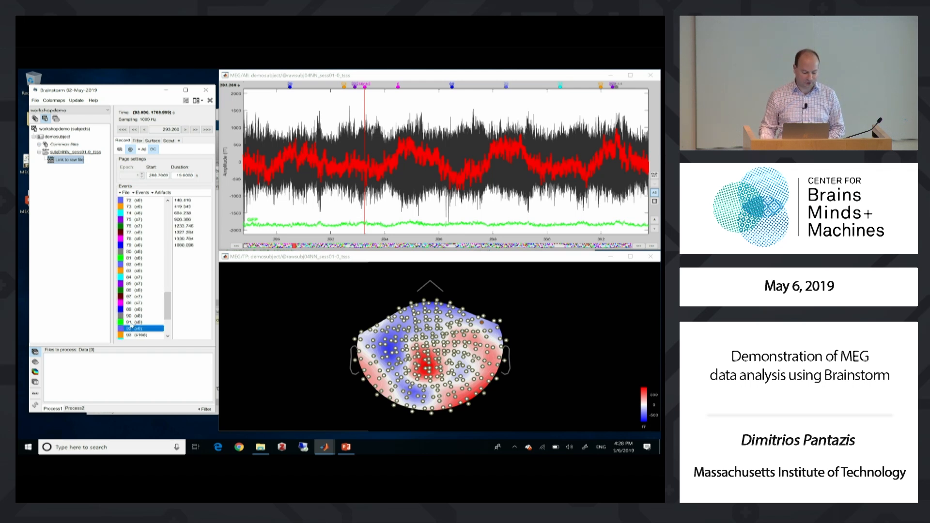
{"action": "left_click_drag", "start_coordinate": [167, 317], "coordinate": [157, 237]}
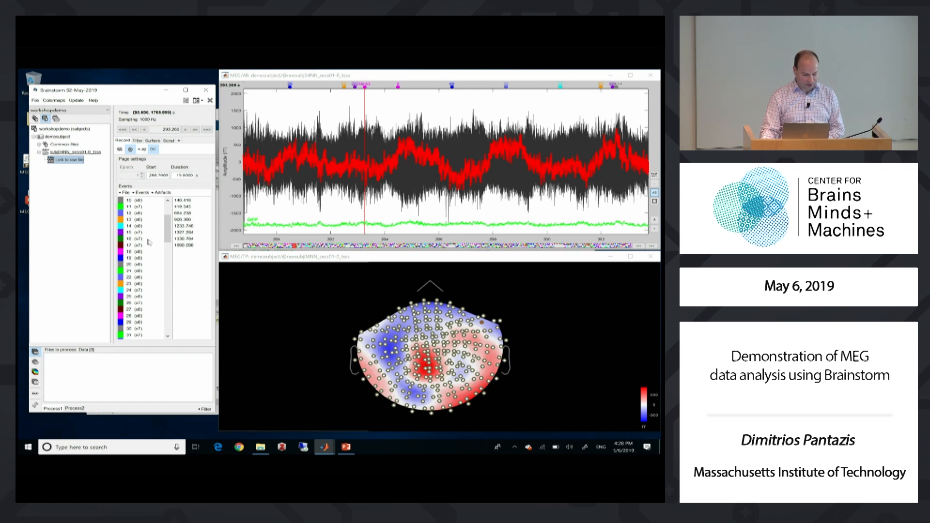
{"action": "left_click", "coordinate": [137, 219]}
{"action": "scroll", "coordinate": [169, 233], "scroll_direction": "down", "scroll_amount": 1}
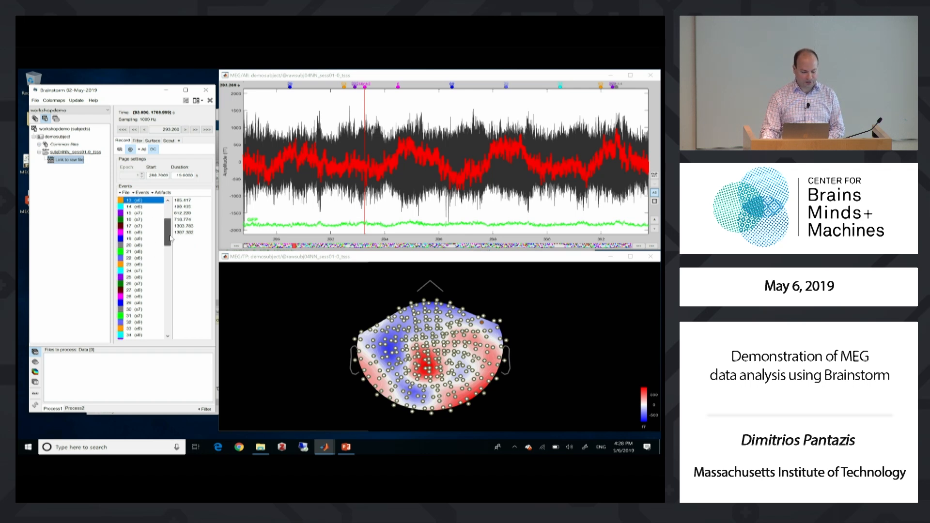
{"action": "left_click", "coordinate": [139, 272], "text": "shift"}
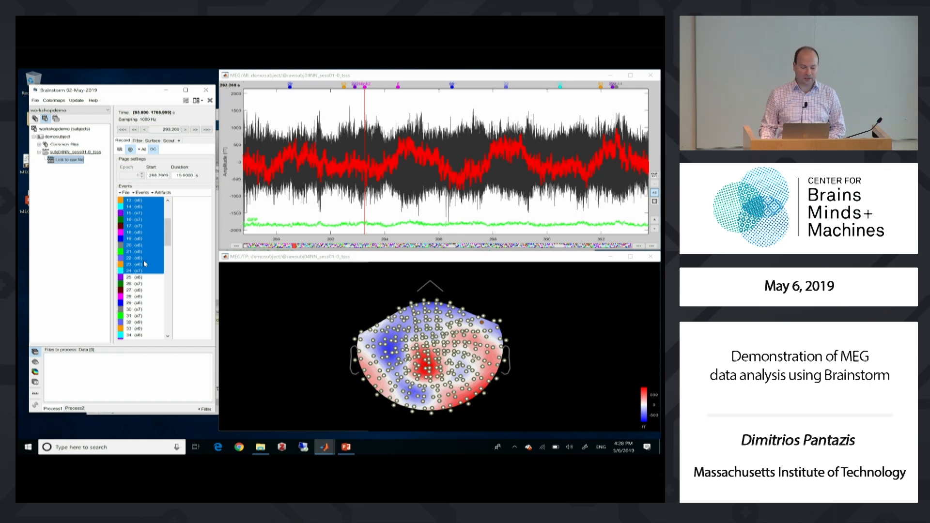
{"action": "left_click", "coordinate": [140, 193]}
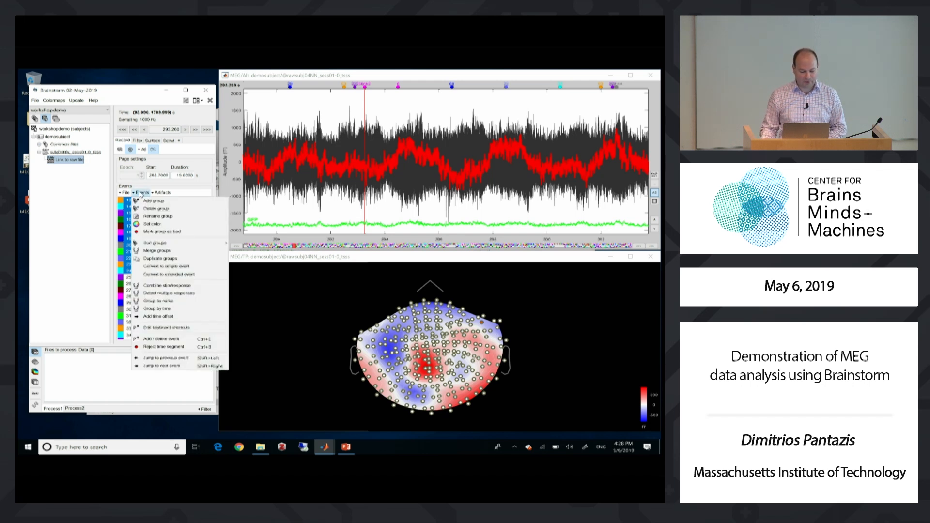
{"action": "left_click", "coordinate": [141, 192]}
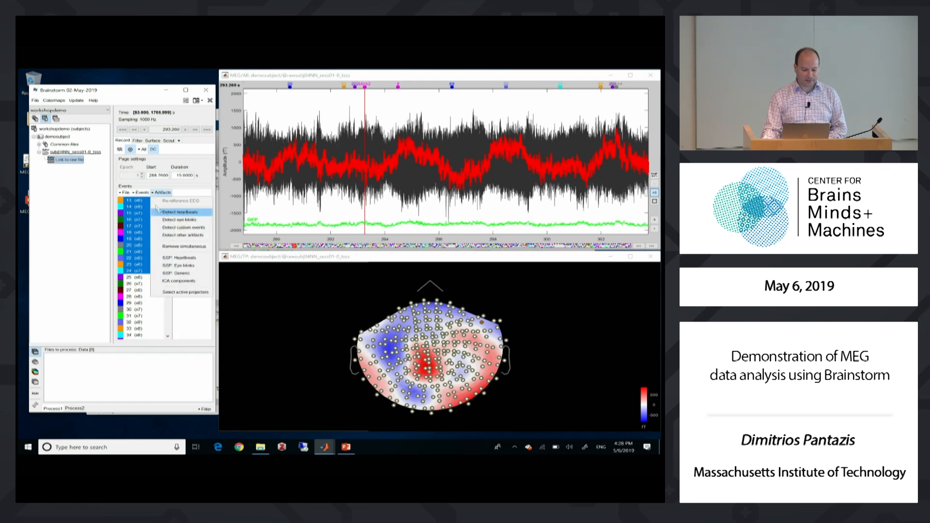
{"action": "left_click", "coordinate": [145, 192]}
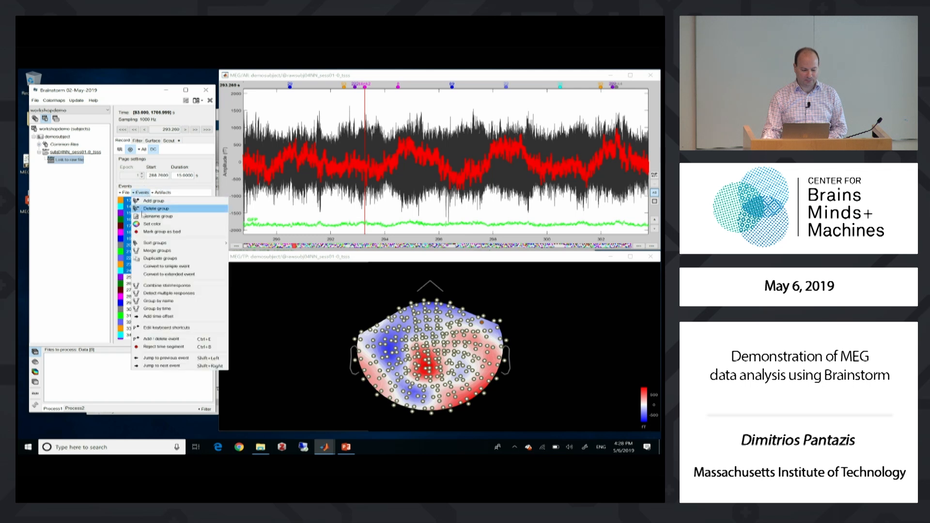
{"action": "left_click", "coordinate": [149, 259]}
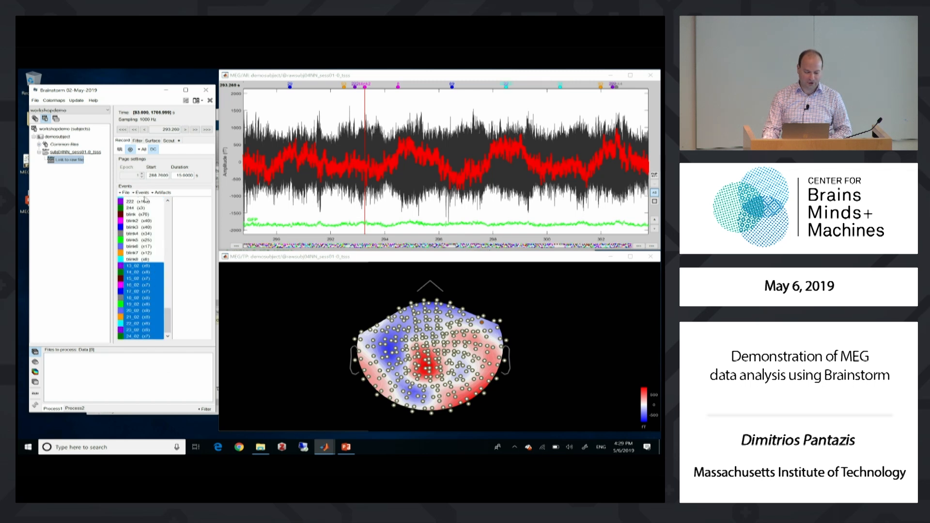
Merge the duplicated event groups 13_02 through 24_02 into one group labelled "faces"
{"action": "left_click", "coordinate": [141, 193]}
{"action": "left_click", "coordinate": [158, 253]}
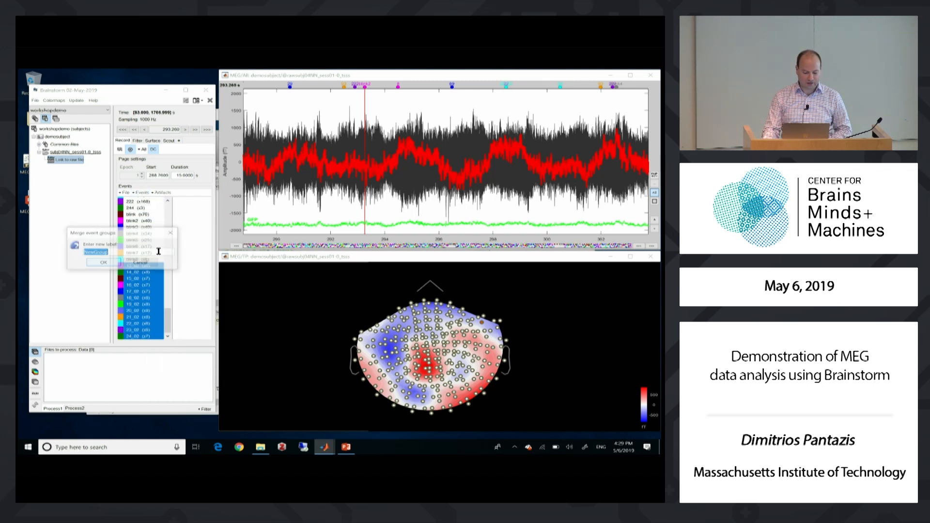
{"action": "type", "text": "faces"}
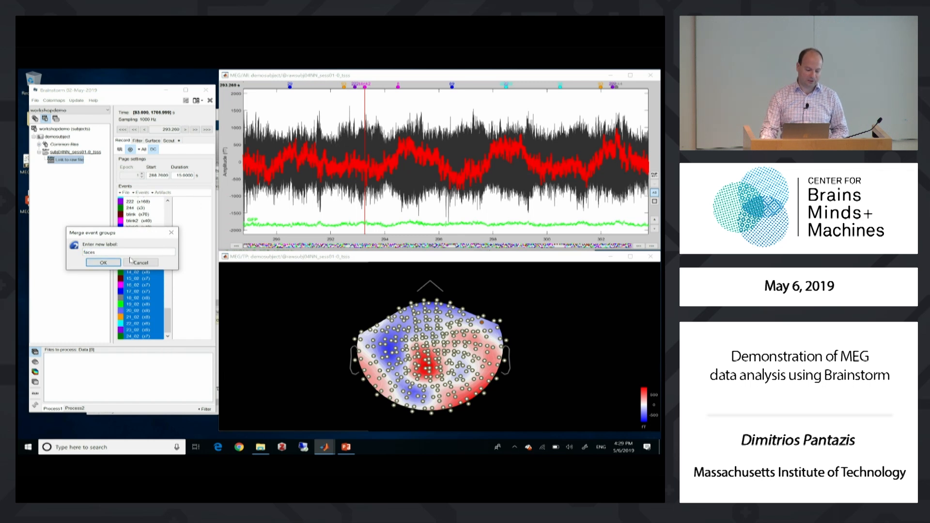
{"action": "left_click", "coordinate": [104, 262]}
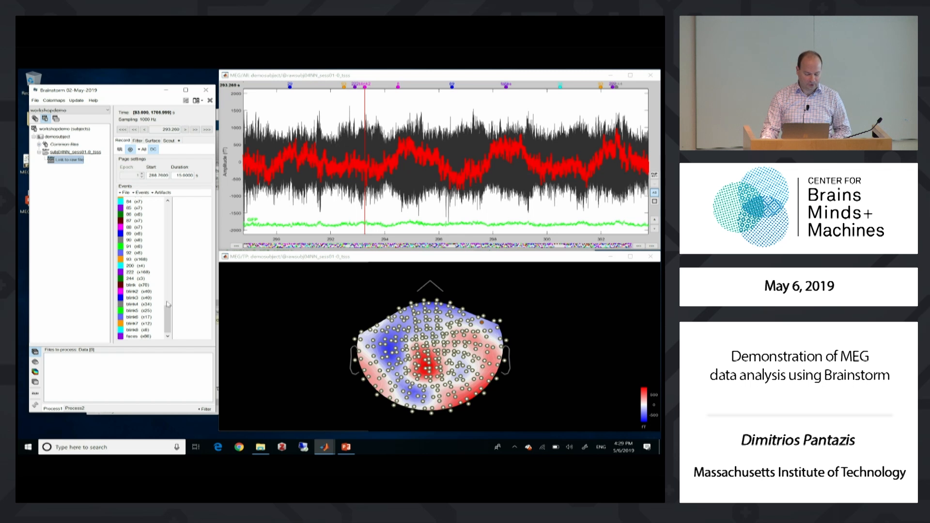
Duplicate the event groups 49 through 60
{"action": "left_click_drag", "start_coordinate": [168, 313], "coordinate": [169, 272]}
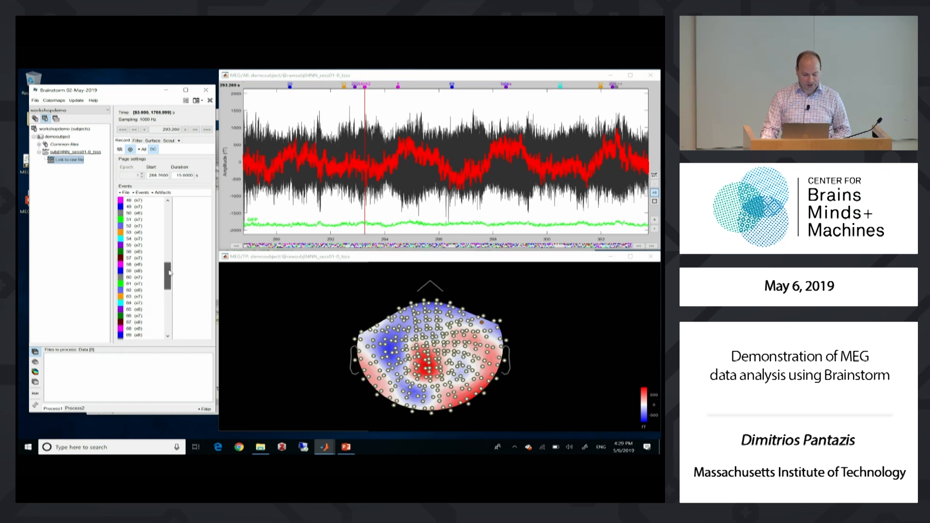
{"action": "left_click", "coordinate": [138, 206]}
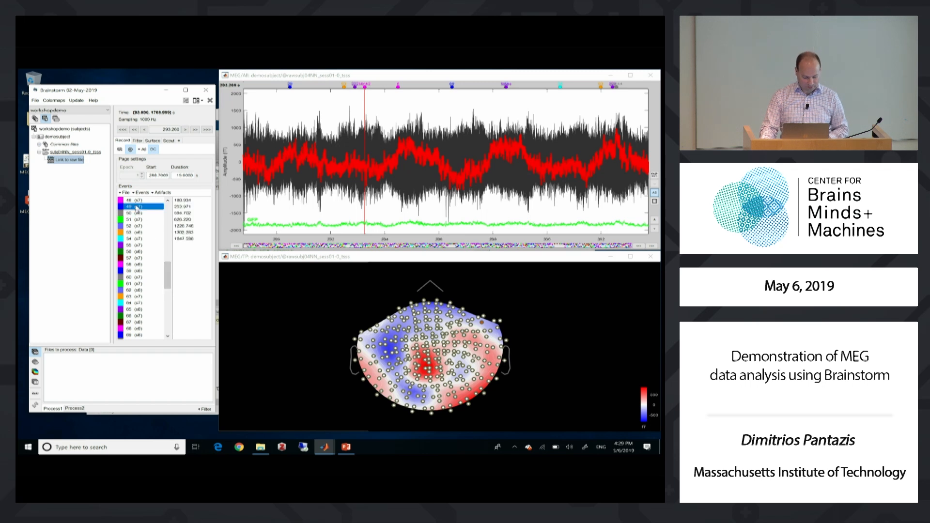
{"action": "left_click", "coordinate": [136, 277], "text": "shift"}
{"action": "left_click", "coordinate": [142, 193]}
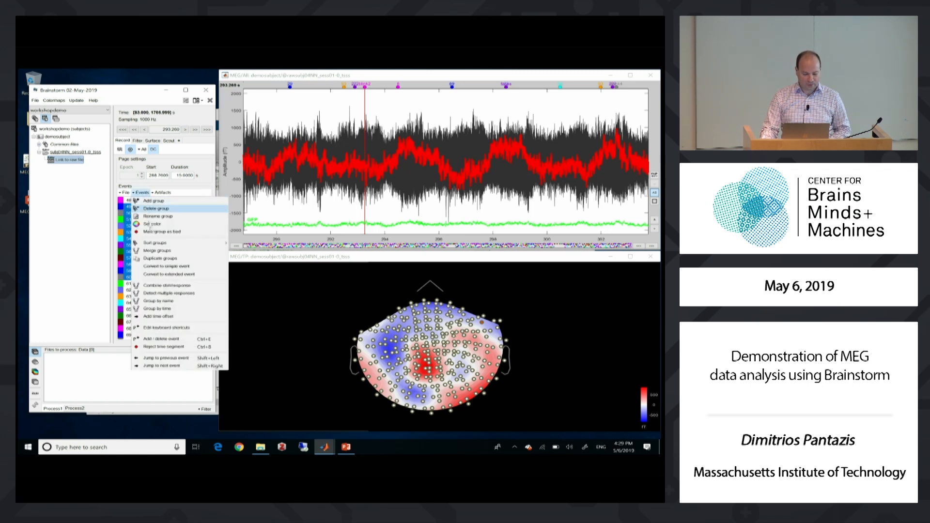
{"action": "left_click", "coordinate": [160, 263]}
Merge the duplicated event groups 49_02 through 60_02 into one group labelled "objects"
{"action": "left_click", "coordinate": [145, 192]}
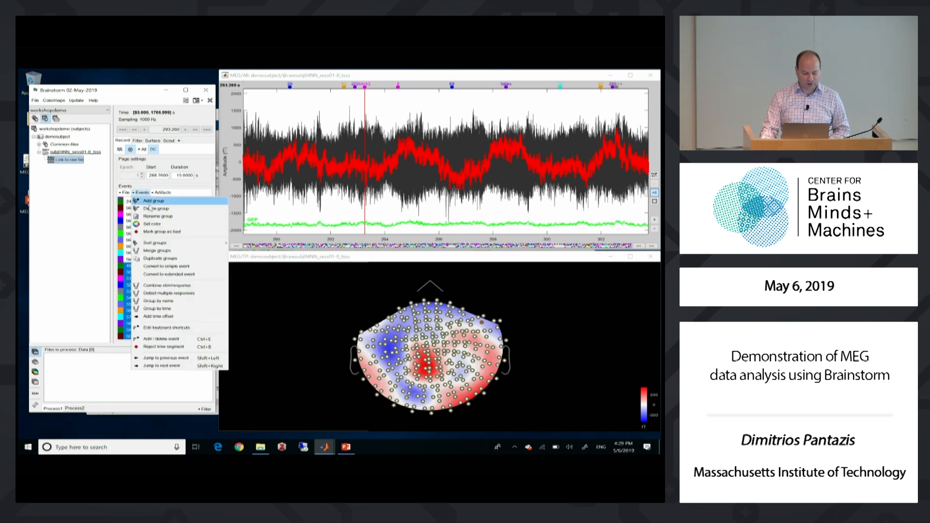
{"action": "left_click", "coordinate": [155, 250]}
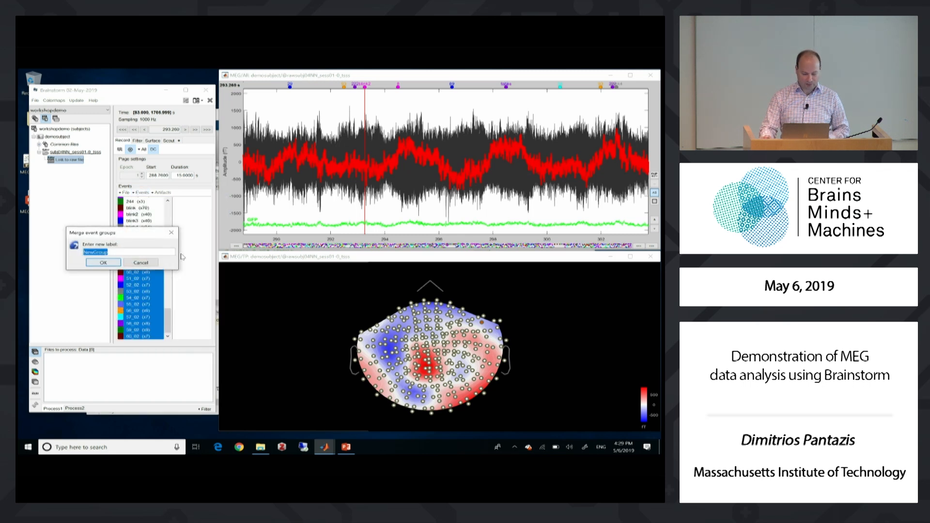
{"action": "type", "text": "objects"}
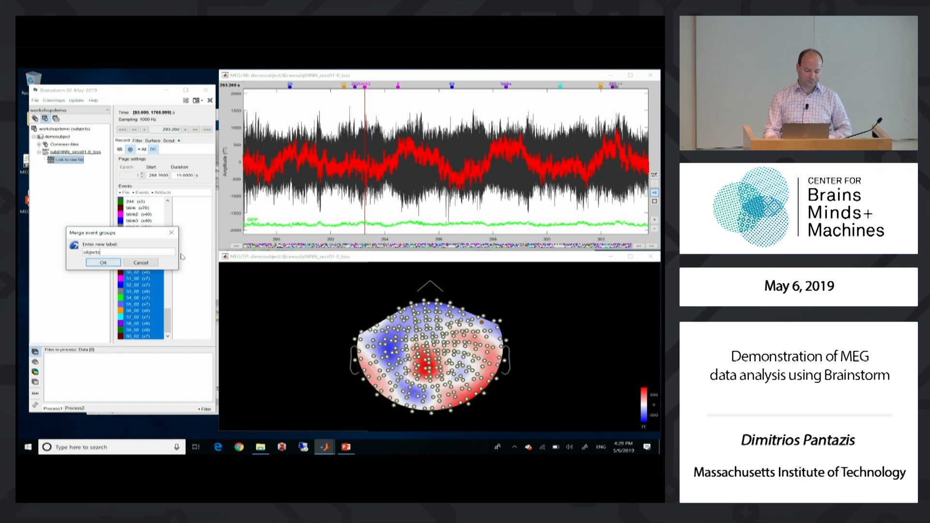
{"action": "left_click", "coordinate": [108, 261]}
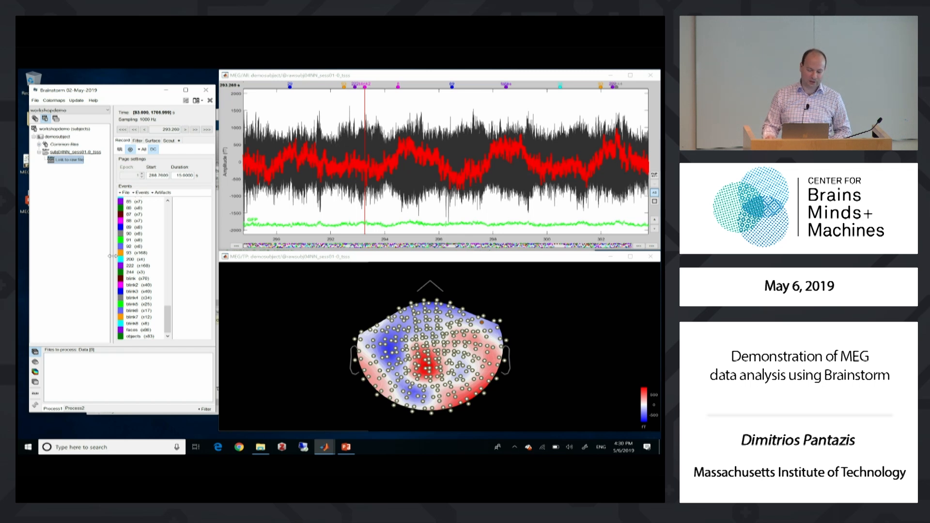
Import only the faces and objects events into the database as -200 to 1000 ms epochs, with SSP projectors applied and DC offset removed
{"action": "left_click", "coordinate": [142, 193]}
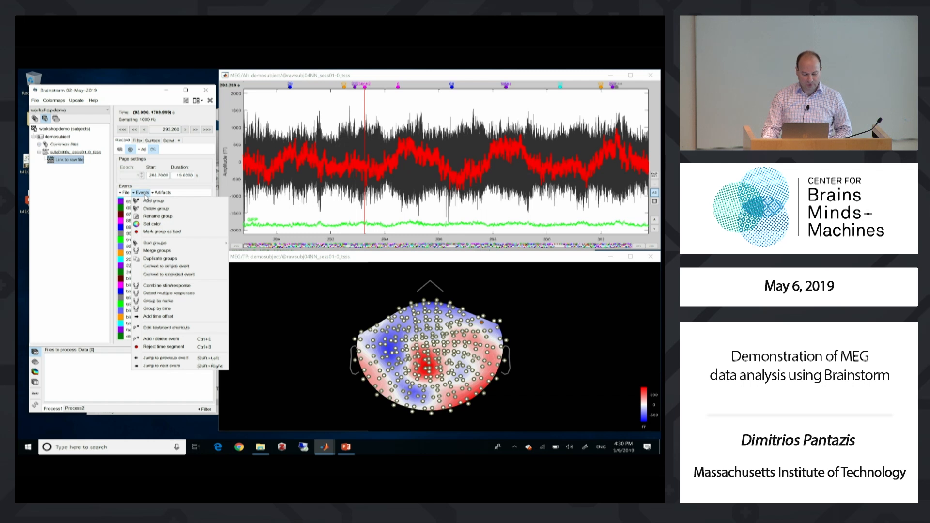
{"action": "left_click", "coordinate": [127, 192]}
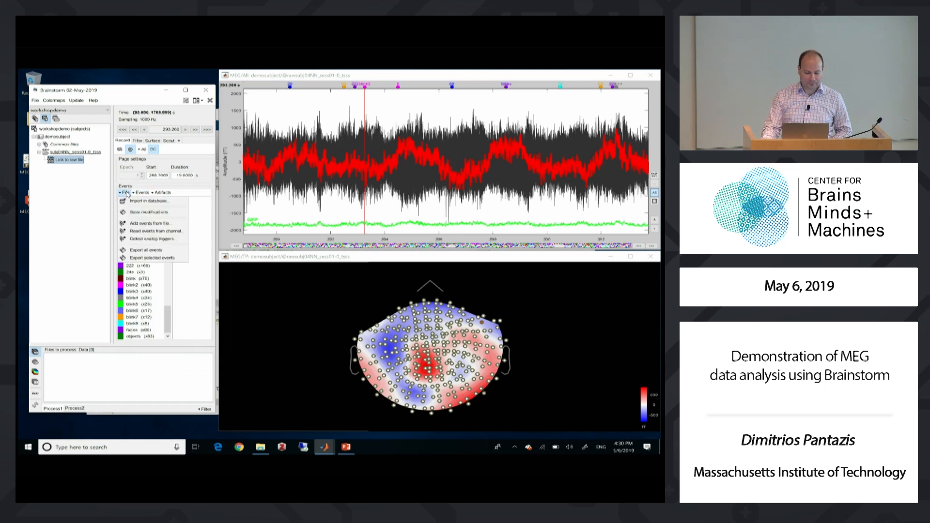
{"action": "left_click", "coordinate": [129, 211]}
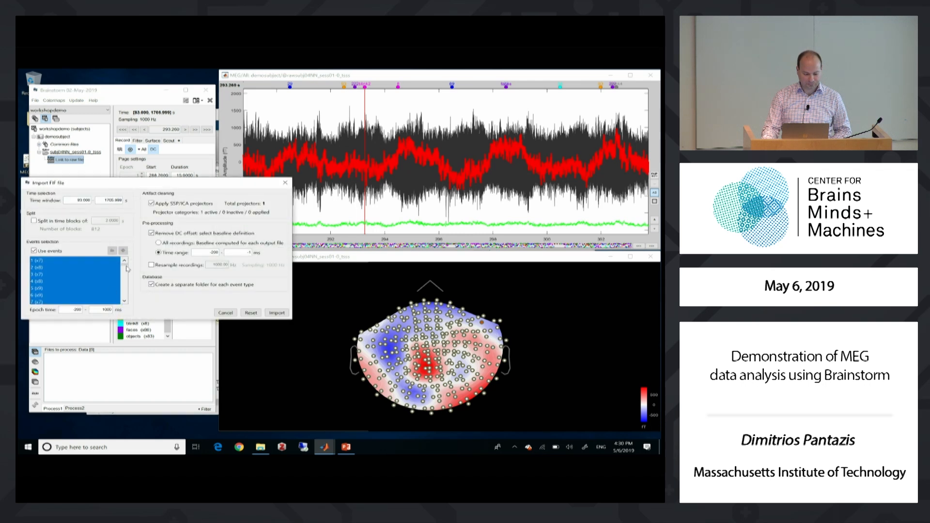
{"action": "left_click_drag", "start_coordinate": [127, 267], "coordinate": [127, 300]}
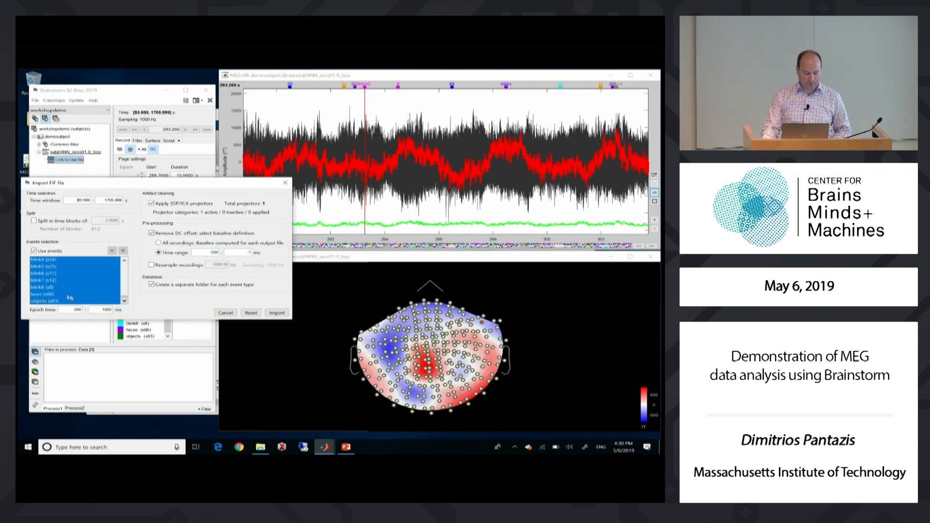
{"action": "left_click", "coordinate": [46, 294]}
{"action": "left_click", "coordinate": [48, 301], "text": "ctrl"}
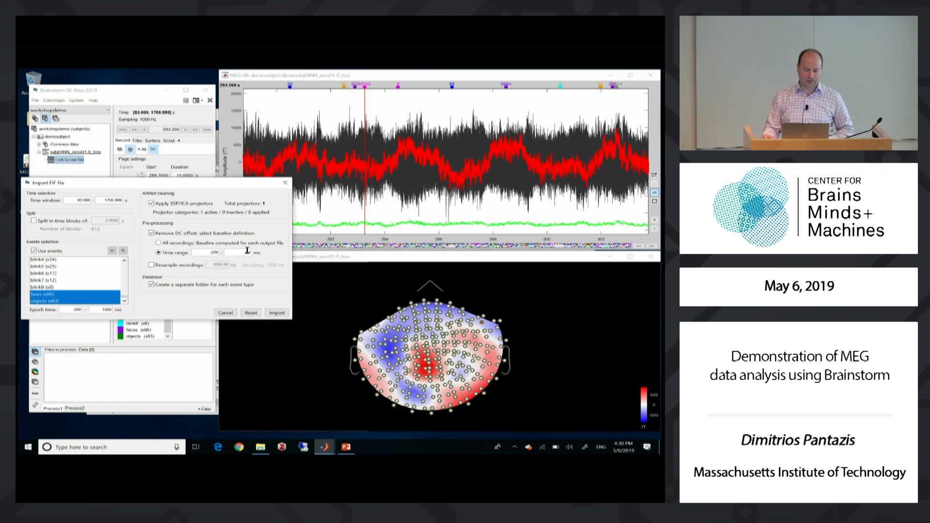
{"action": "left_click", "coordinate": [277, 313]}
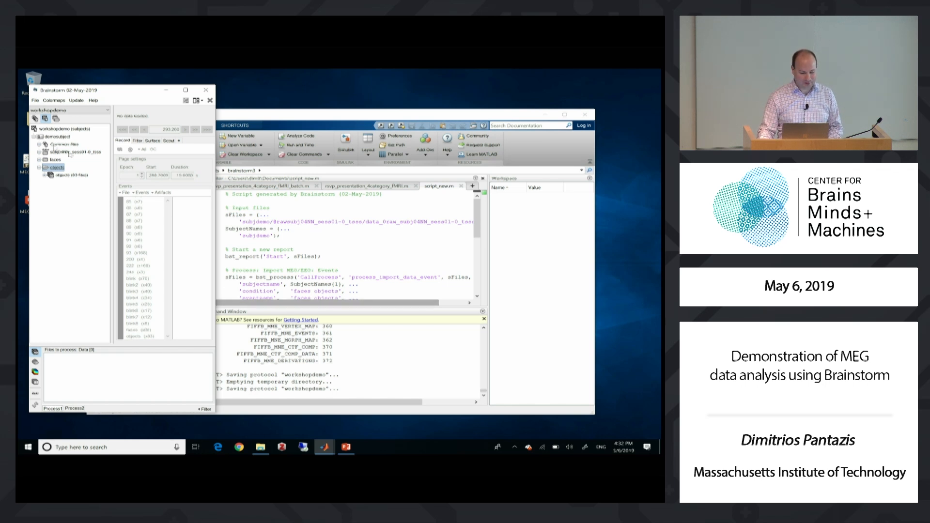
Examine the MEG time series of imported faces trials #1, #2 and #7, and close all the figures
{"action": "left_click", "coordinate": [39, 168]}
{"action": "left_click", "coordinate": [40, 160]}
{"action": "left_click", "coordinate": [44, 168]}
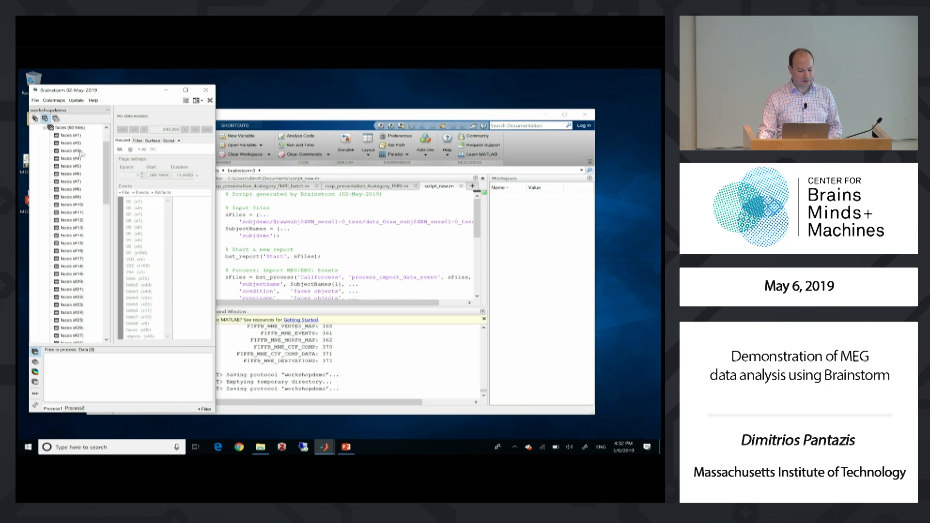
{"action": "scroll", "coordinate": [96, 148], "scroll_direction": "up", "scroll_amount": 2}
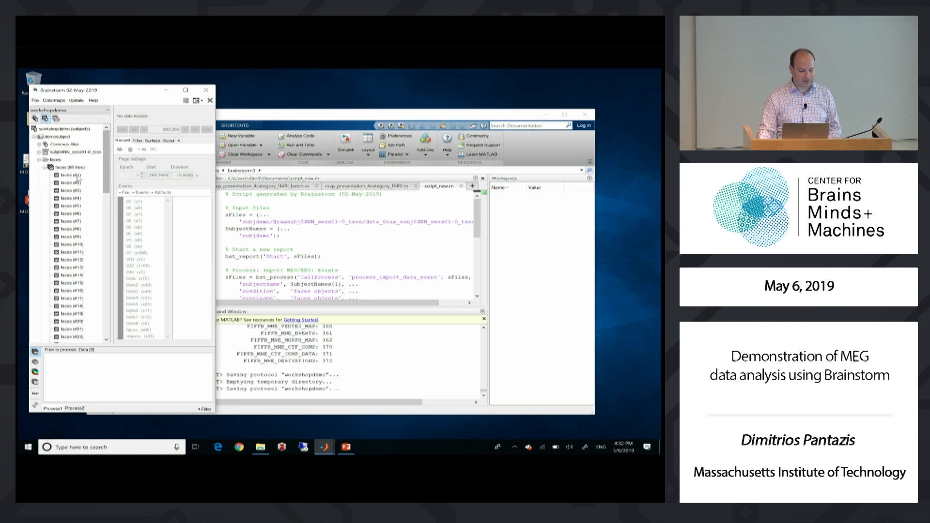
{"action": "double_click", "coordinate": [73, 176]}
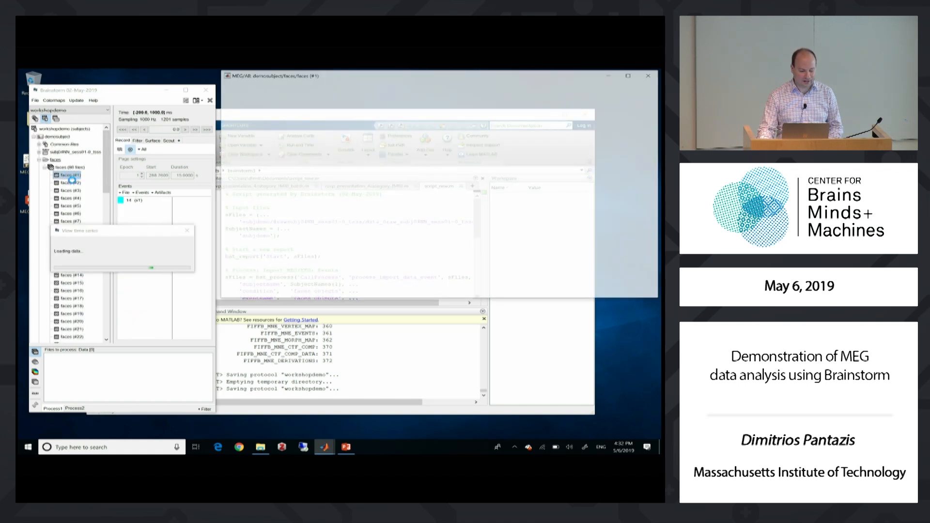
{"action": "left_click", "coordinate": [71, 183]}
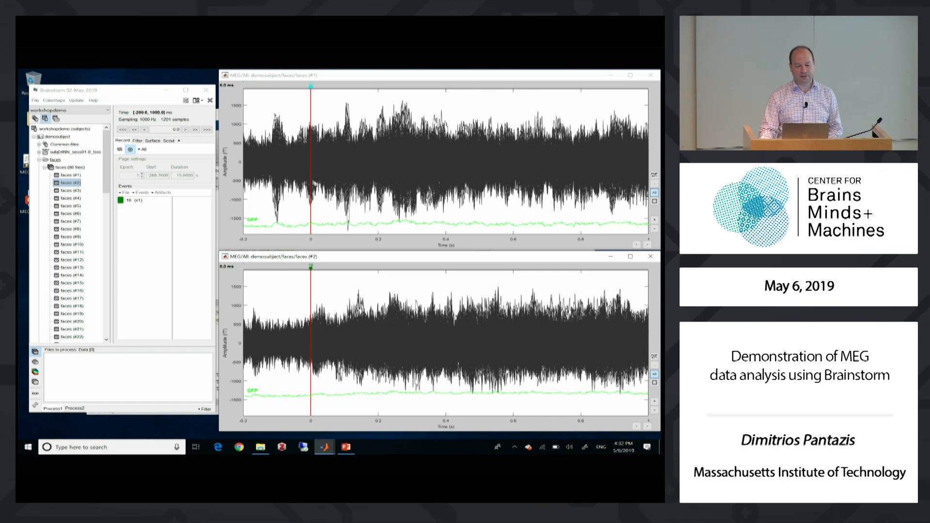
{"action": "double_click", "coordinate": [68, 222]}
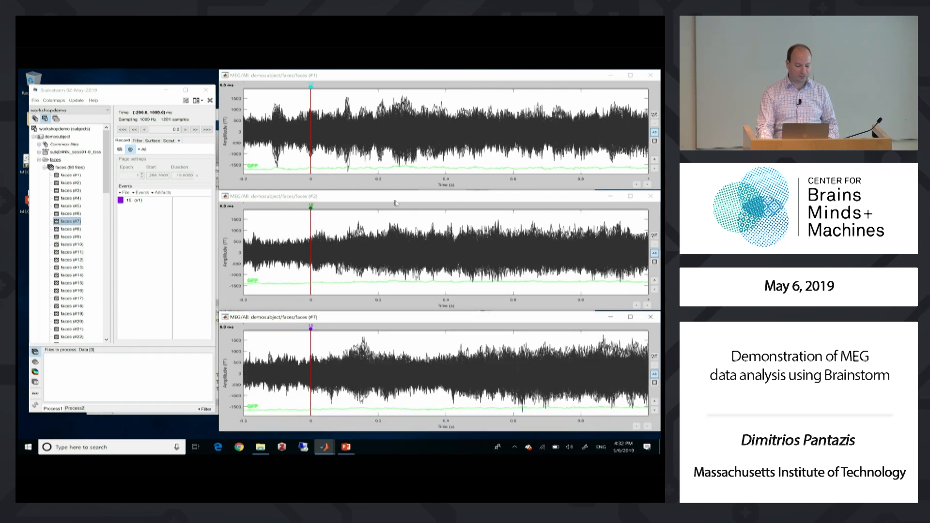
{"action": "left_click", "coordinate": [210, 101]}
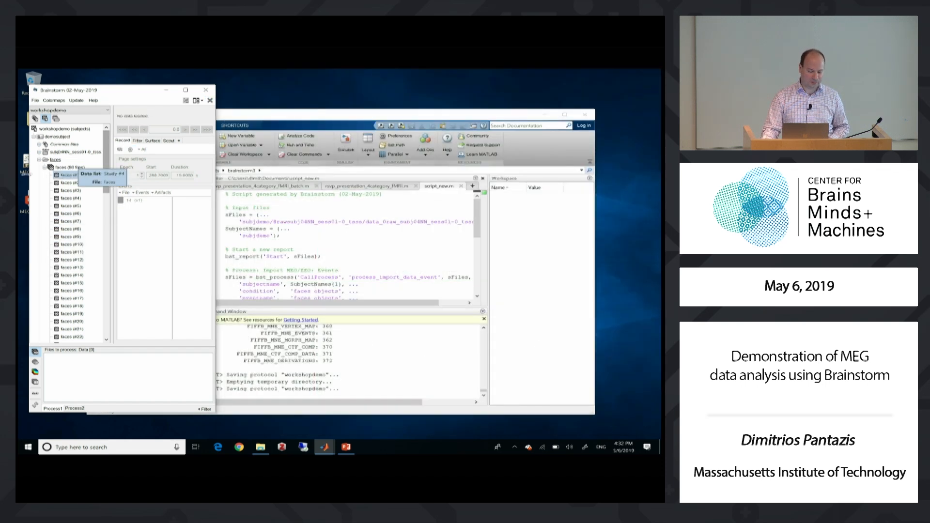
Add the faces and objects folders together to the files to process
{"action": "left_click", "coordinate": [40, 161]}
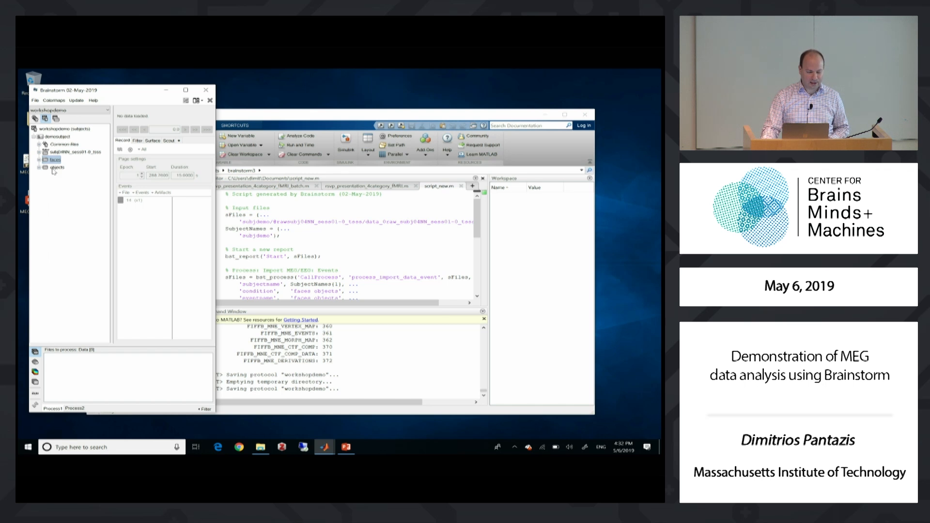
{"action": "left_click", "coordinate": [54, 168]}
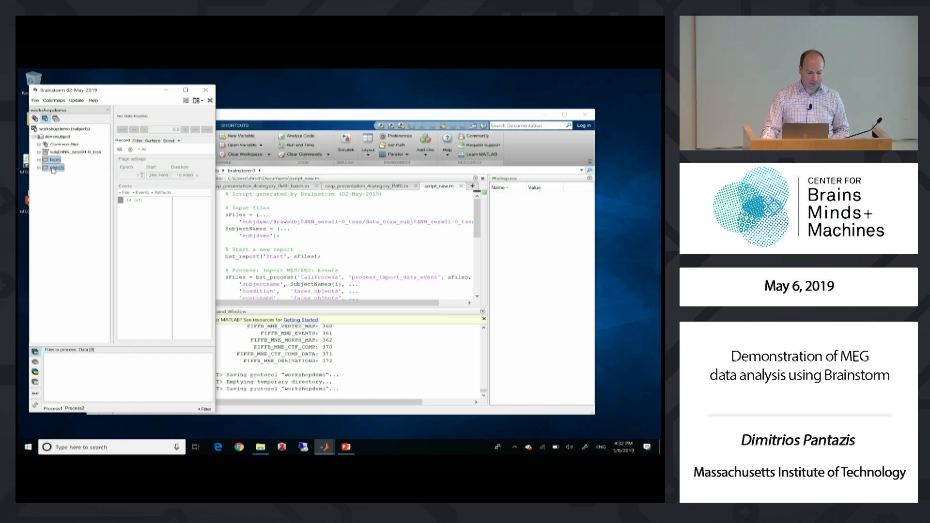
{"action": "left_click_drag", "start_coordinate": [55, 170], "coordinate": [71, 383]}
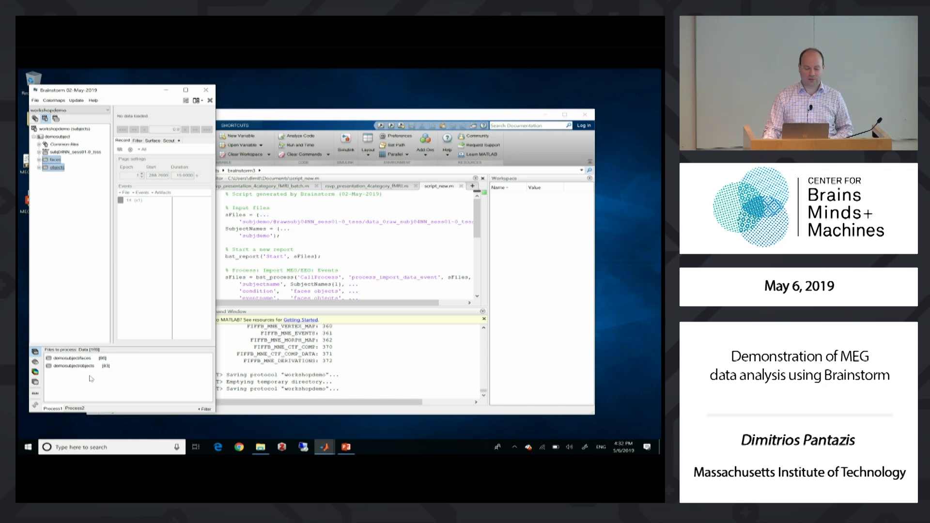
Average the faces and objects trials by folder (subject average) using the arithmetic average
{"action": "left_click", "coordinate": [35, 396]}
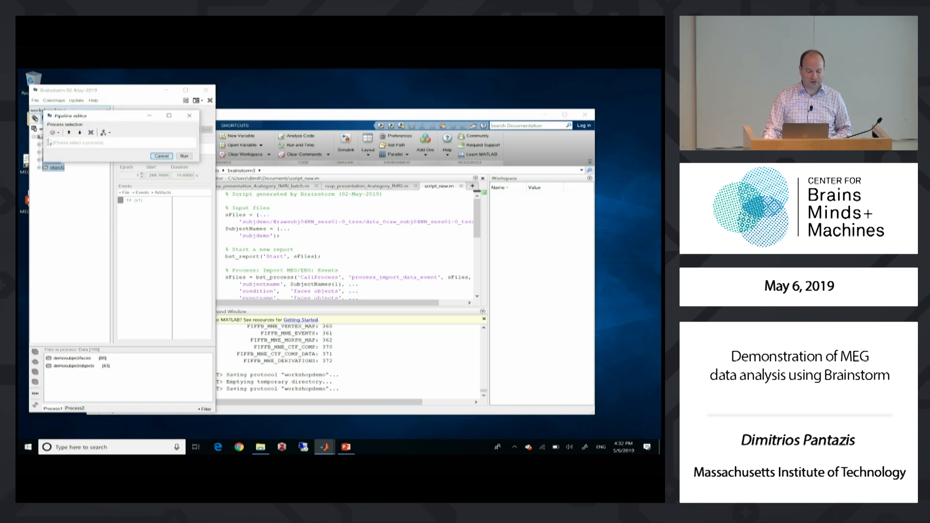
{"action": "left_click", "coordinate": [54, 132]}
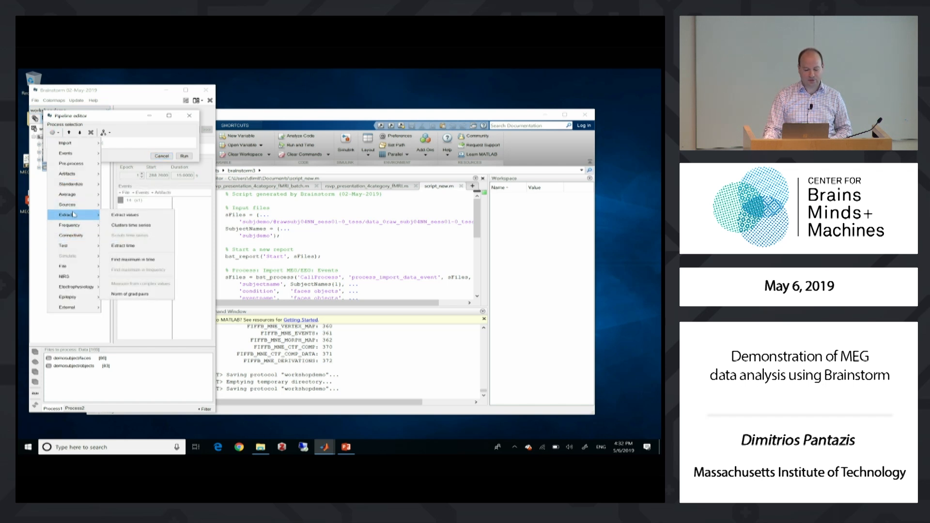
{"action": "mouse_move", "coordinate": [74, 209]}
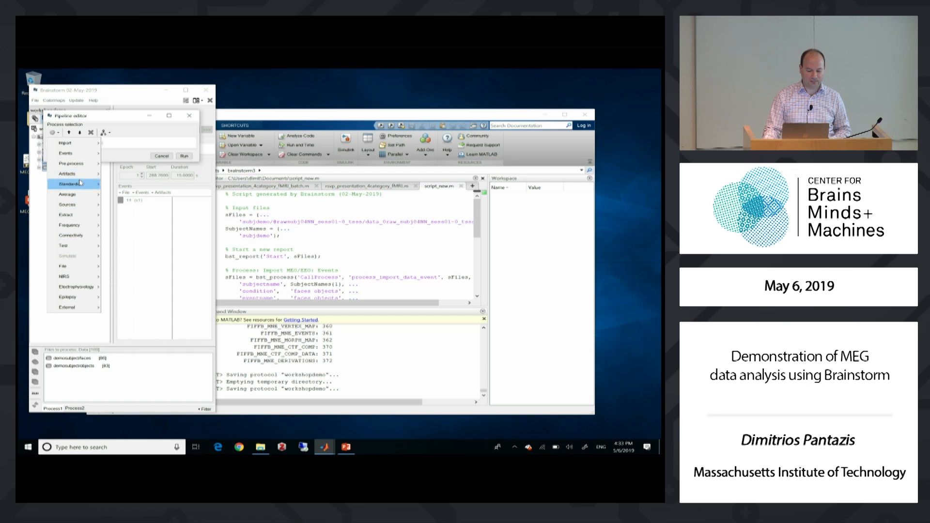
{"action": "mouse_move", "coordinate": [81, 176]}
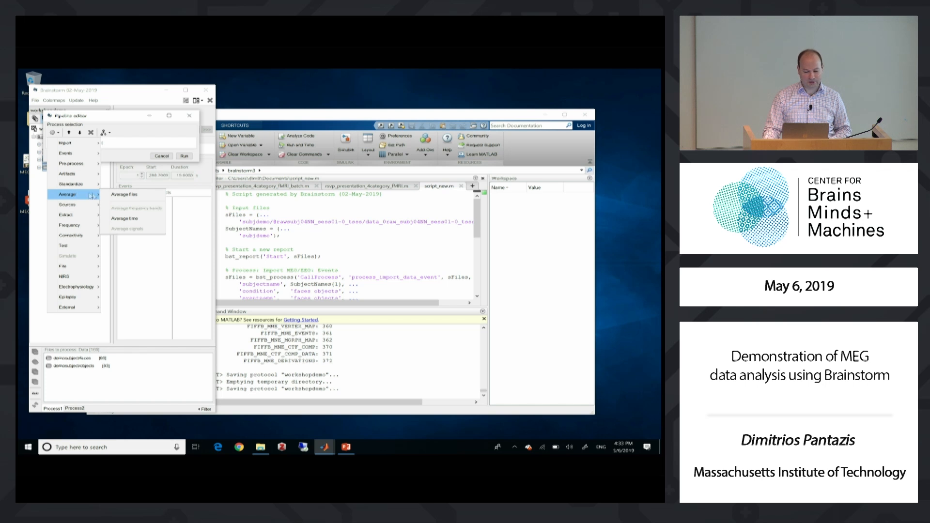
{"action": "left_click", "coordinate": [138, 195]}
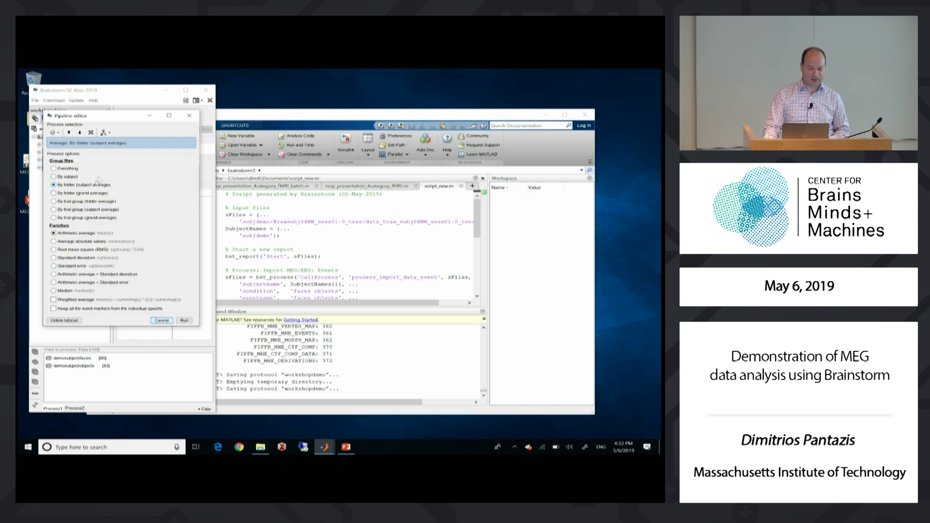
{"action": "left_click_drag", "start_coordinate": [116, 120], "coordinate": [195, 128]}
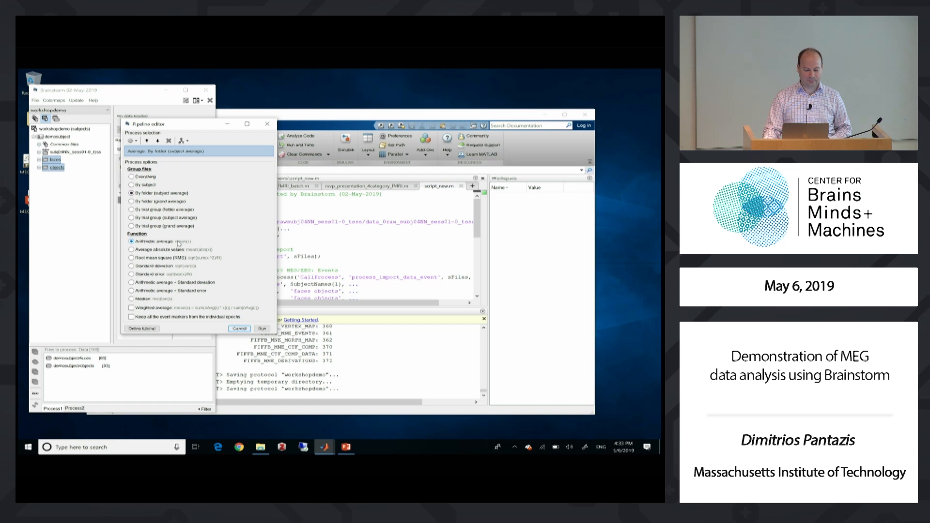
{"action": "left_click", "coordinate": [261, 329]}
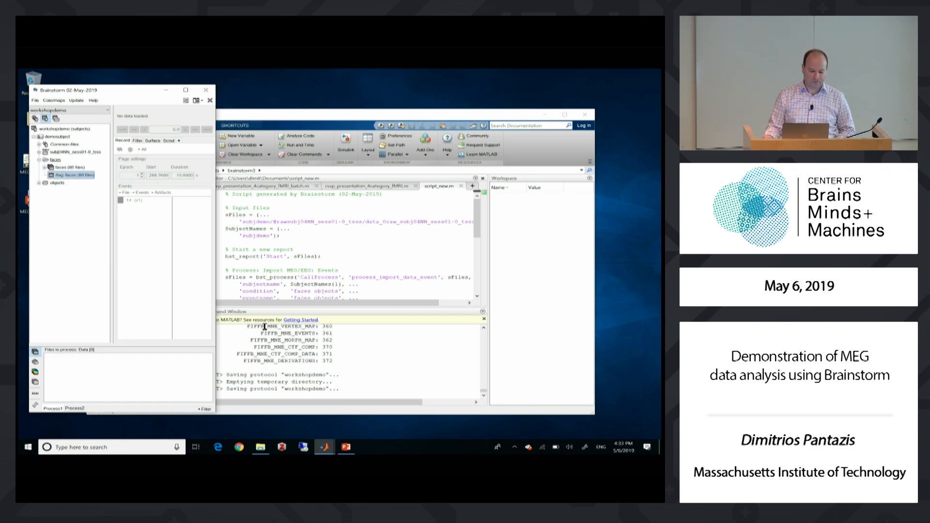
Display the averaged MEG responses for faces and objects to compare them
{"action": "double_click", "coordinate": [57, 175]}
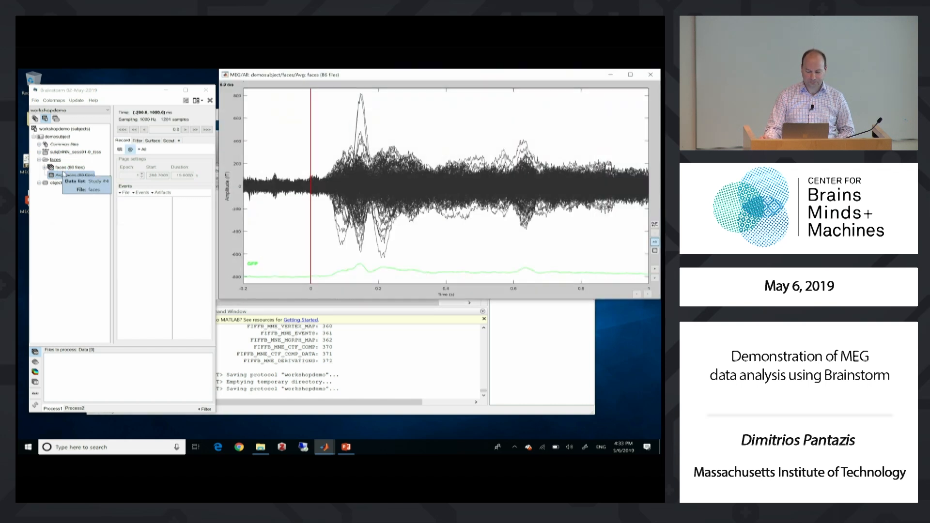
{"action": "left_click", "coordinate": [39, 183]}
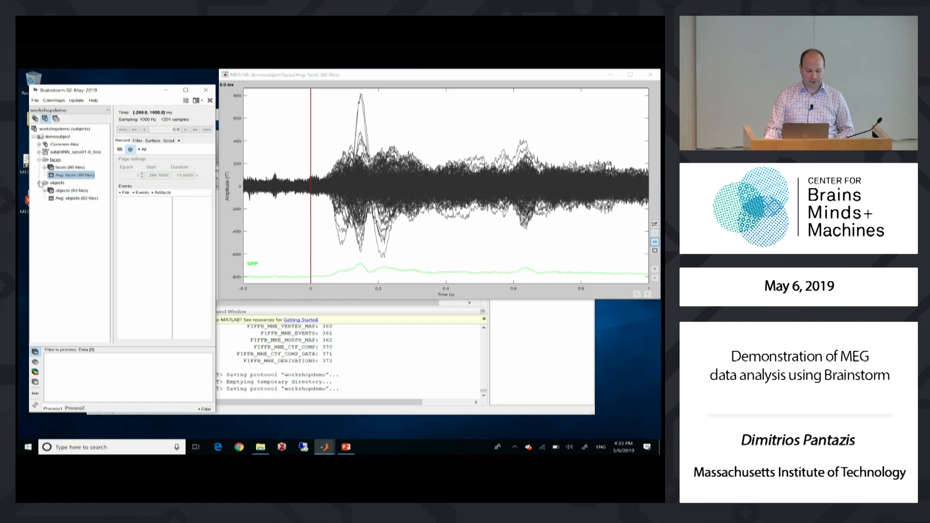
{"action": "double_click", "coordinate": [64, 199]}
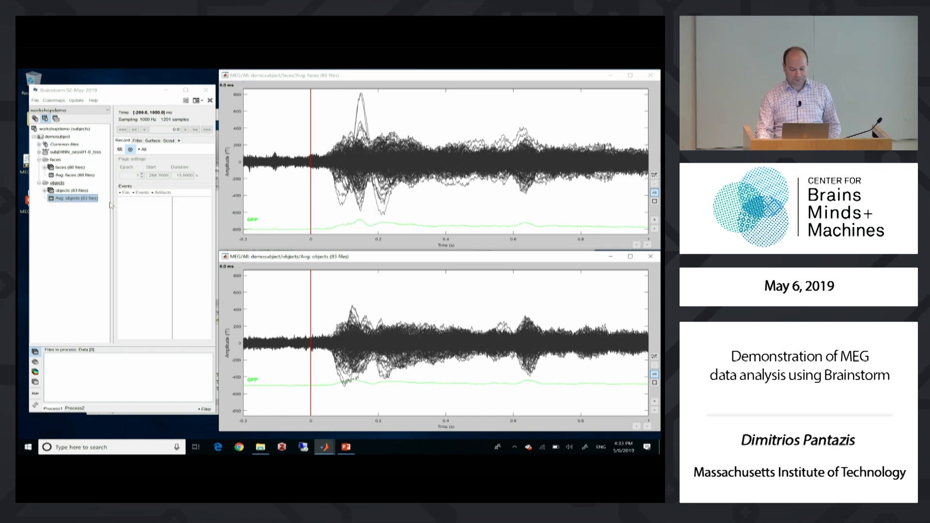
Examine the response onset shortly after stimulus and the highest-peaking channel in the averaged faces recording, comparing it with objects
{"action": "left_click", "coordinate": [330, 112]}
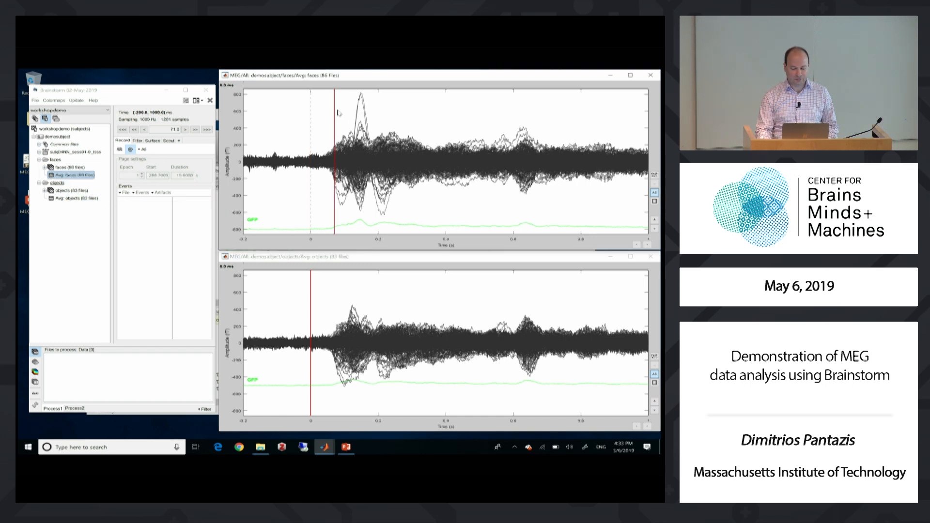
{"action": "left_click", "coordinate": [337, 106]}
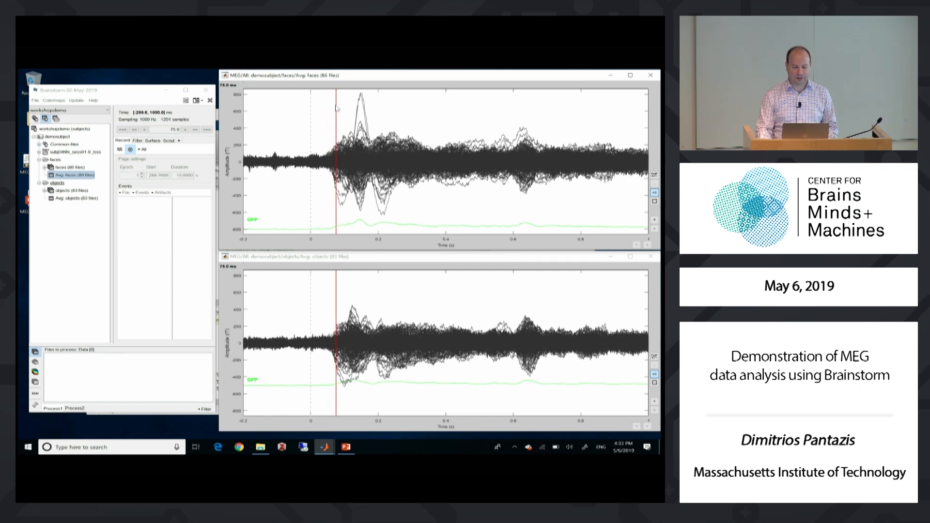
{"action": "left_click", "coordinate": [360, 103]}
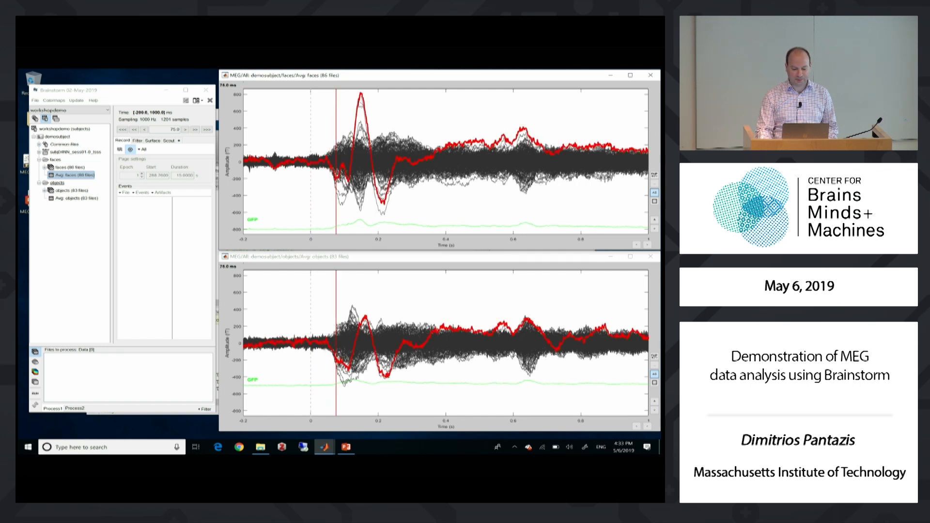
{"action": "left_click_drag", "start_coordinate": [357, 99], "coordinate": [358, 99]}
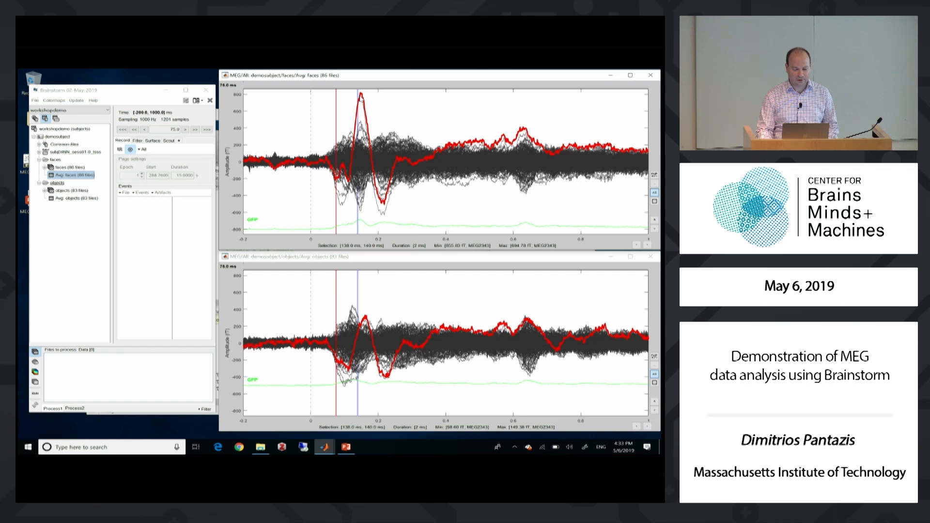
{"action": "left_click", "coordinate": [358, 99]}
Set the current time to 71 ms on the faces average and display the sensor topographies for both the faces and objects averages
{"action": "left_click", "coordinate": [335, 112]}
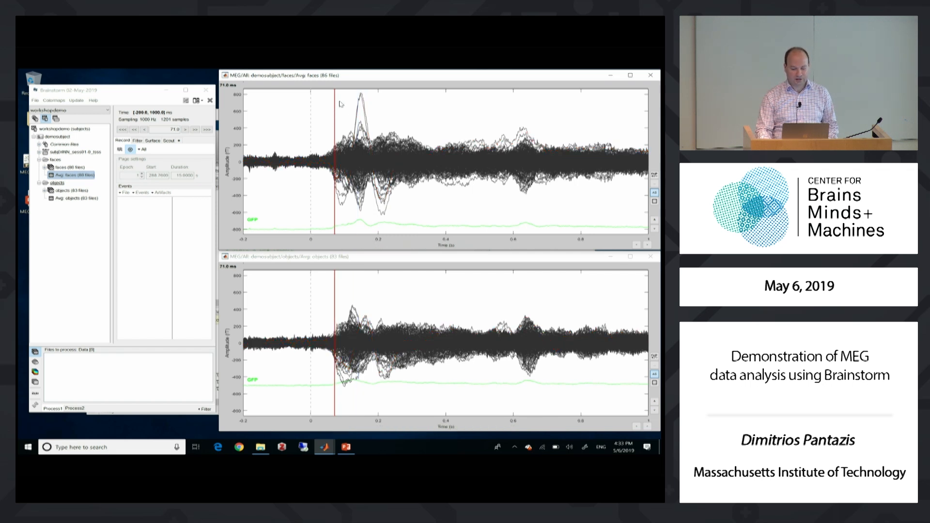
{"action": "right_click", "coordinate": [339, 103]}
{"action": "mouse_move", "coordinate": [367, 137]}
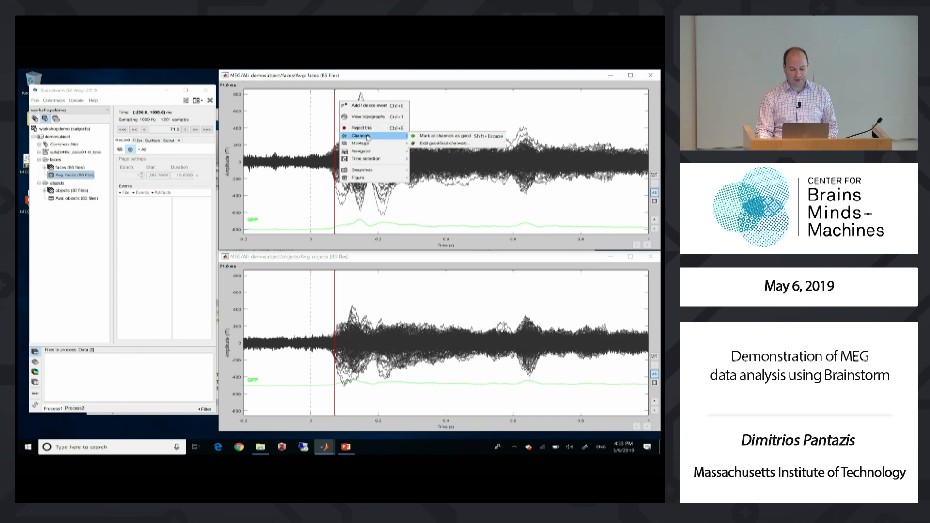
{"action": "left_click", "coordinate": [373, 118]}
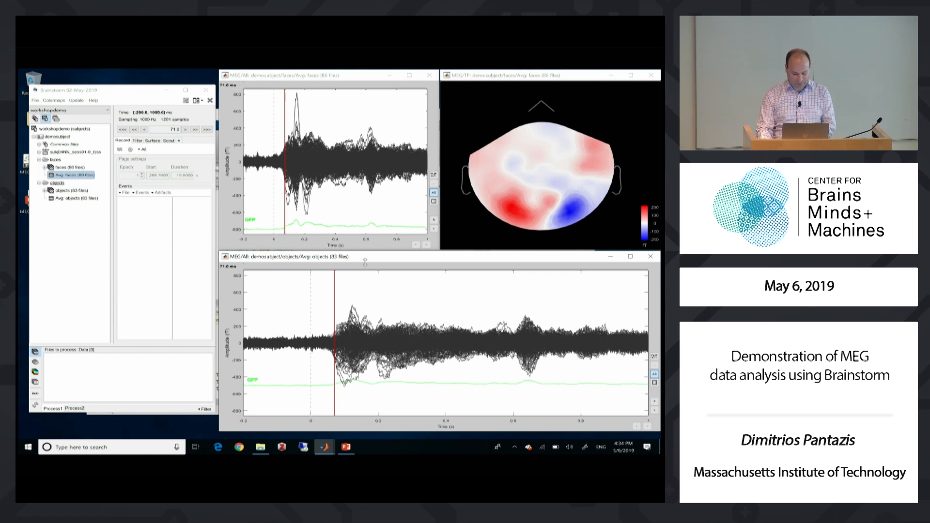
{"action": "key", "text": "ctrl+t"}
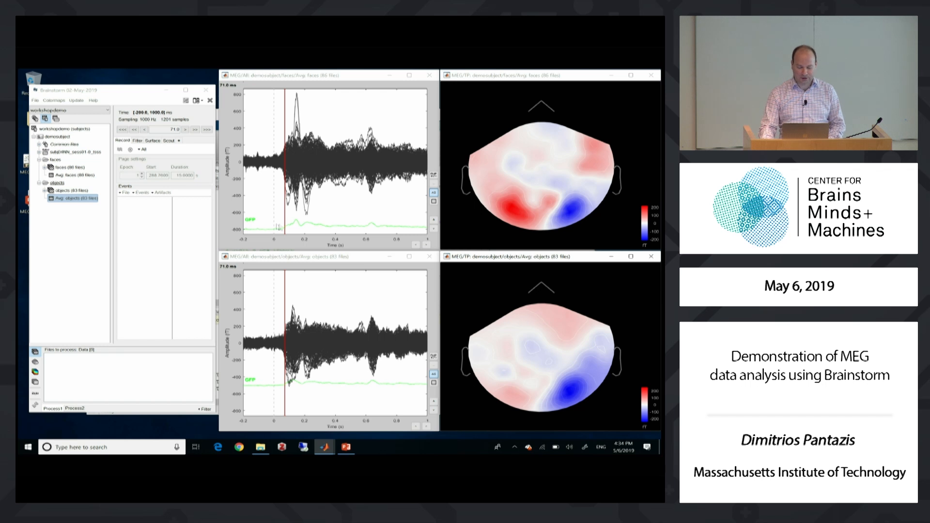
Move the current time to 83 ms and advance it sample by sample to compare the faces and objects topographies
{"action": "left_click", "coordinate": [287, 213]}
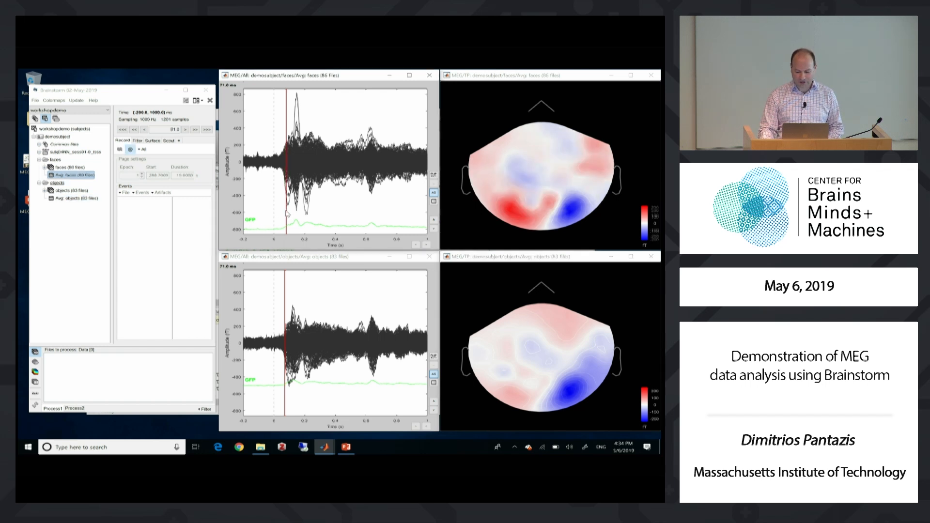
{"action": "left_click", "coordinate": [288, 214]}
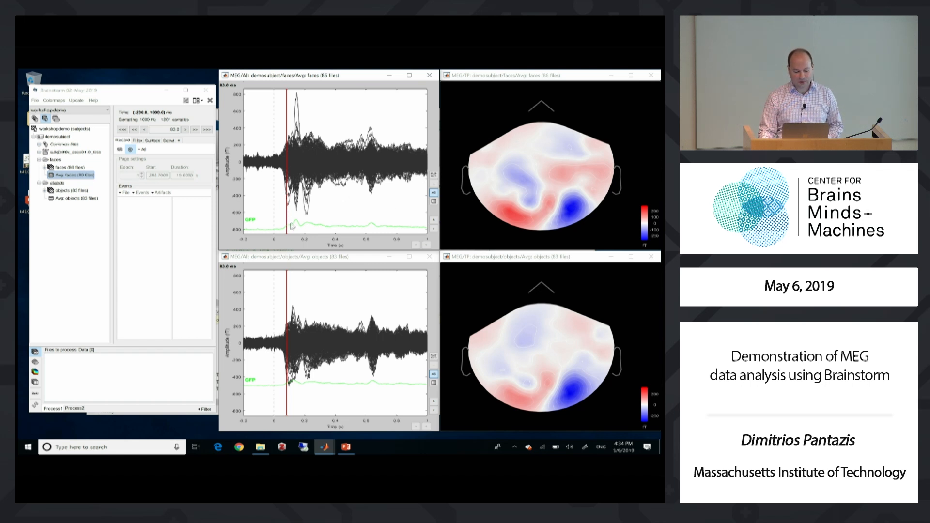
{"action": "key", "text": "Right"}
{"action": "key", "text": "Right"}
{"action": "key", "text": "Right"}
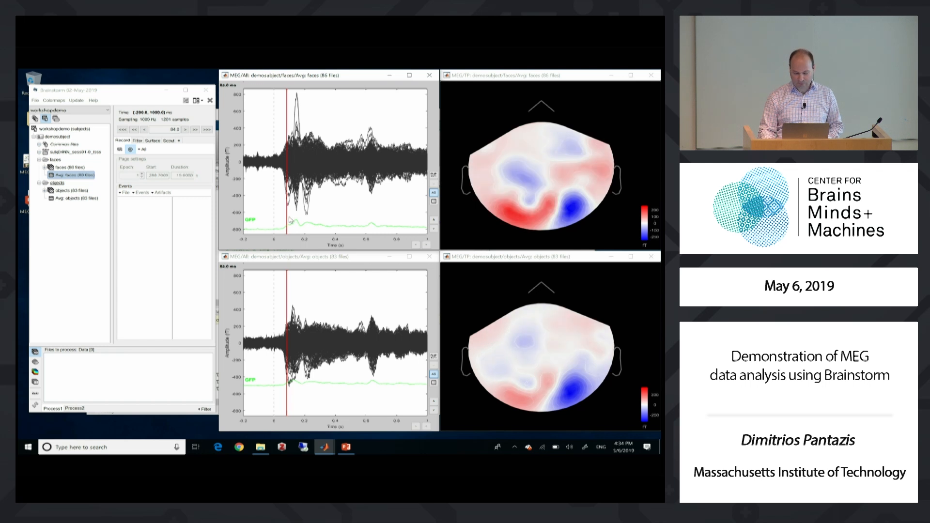